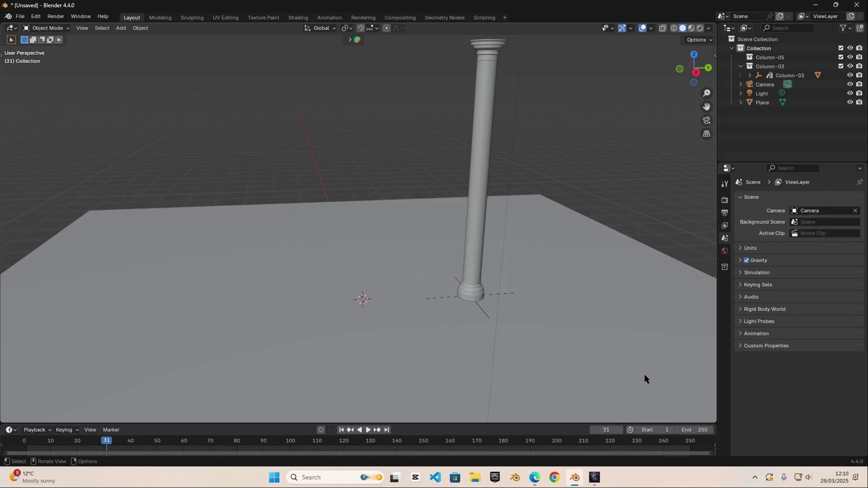
Add a mesh circle at the 3D cursor, on the ground plane near the existing column.
middle_drag(644, 375, 472, 247)
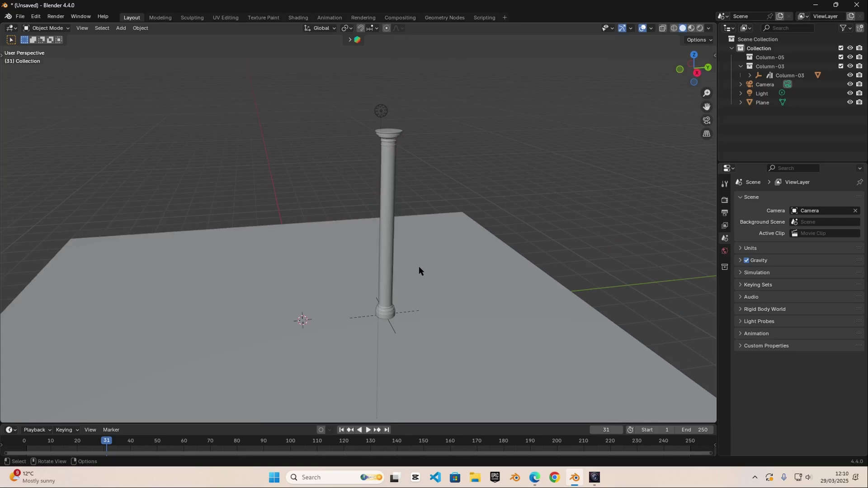
scroll(289, 332, up, 2)
shift+middle_drag(295, 346, 437, 247)
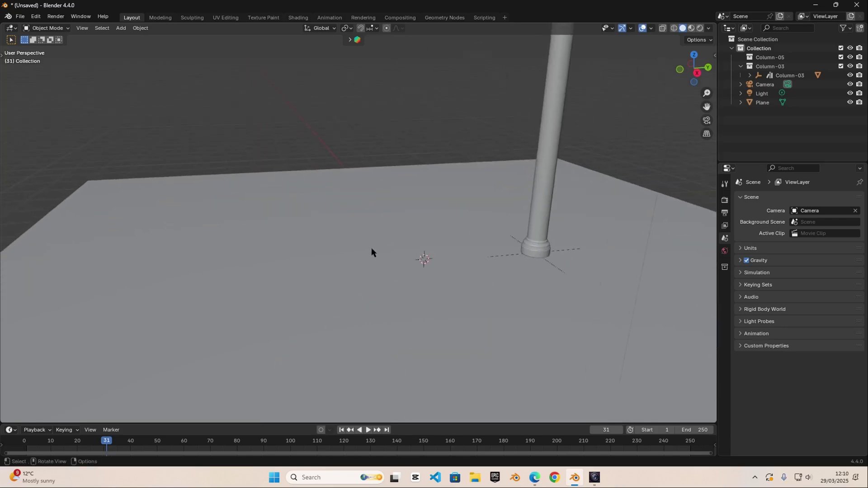
middle_drag(371, 248, 437, 267)
key(shift+a)
mouse_move(392, 240)
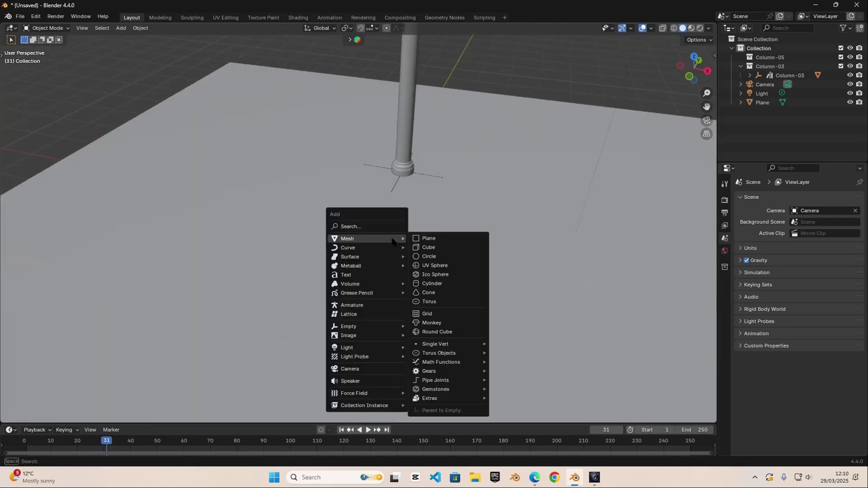
click(429, 256)
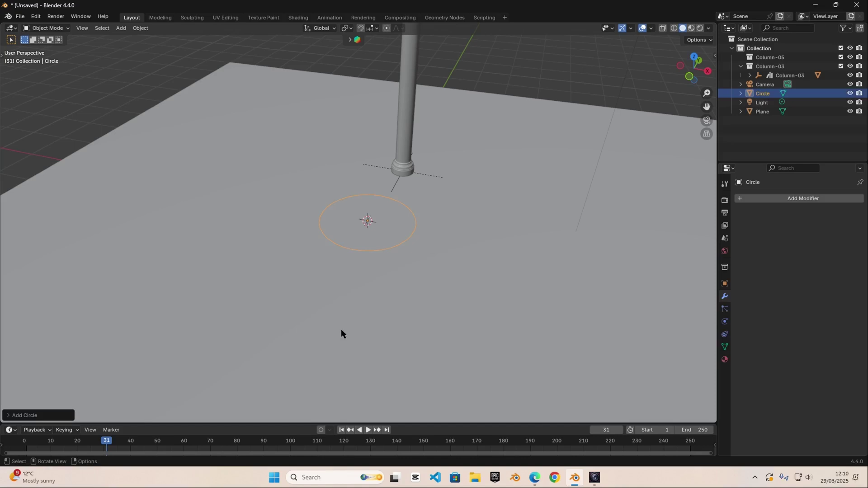
Scale the new circle down in two passes to a footprint suited to a column base.
scroll(368, 290, up, 2)
middle_drag(374, 279, 342, 267)
key(s)
click(409, 258)
key(s)
click(394, 248)
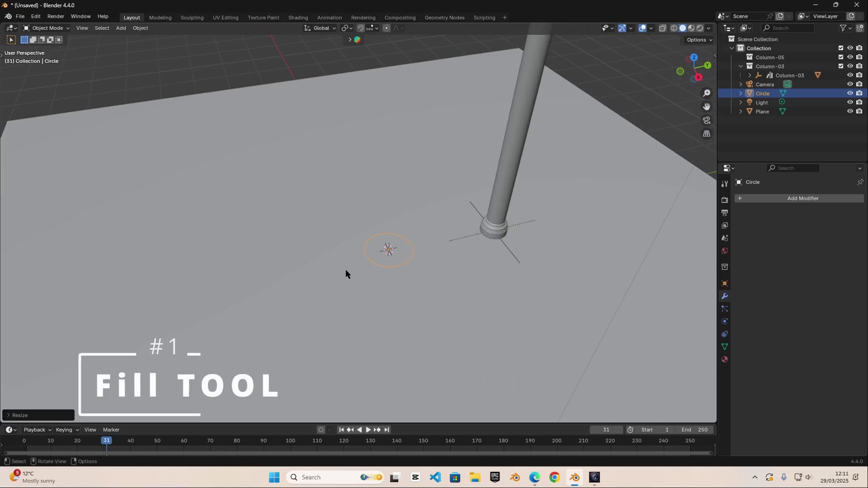
Enter Edit Mode on the circle and scale its vertices to about 0.91.
key(Tab)
scroll(388, 249, up, 6)
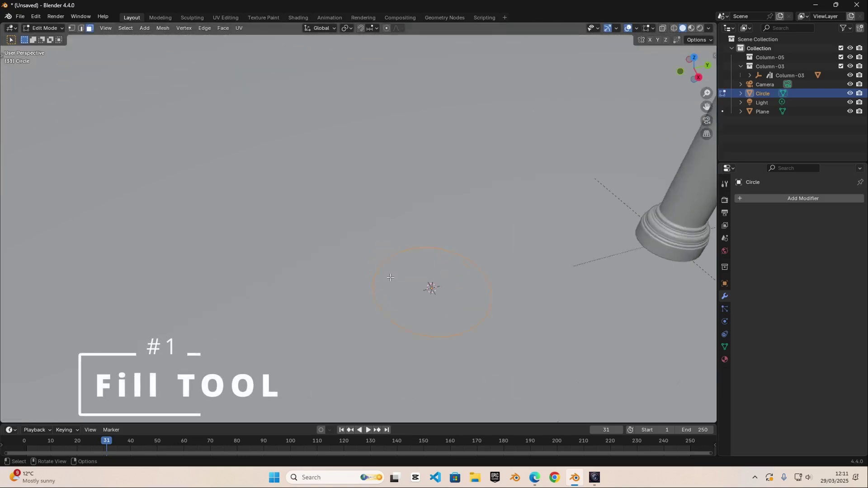
shift+middle_drag(461, 312, 486, 233)
key(s)
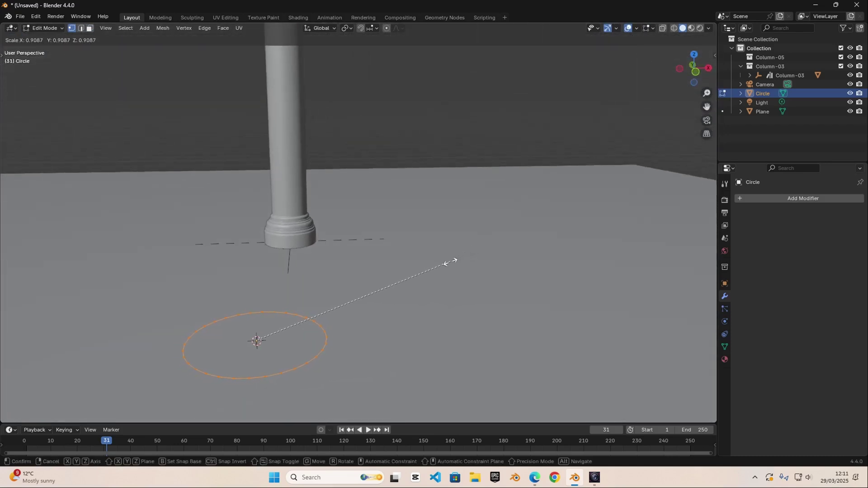
click(451, 261)
Fill the circle with a face and adjust its height slightly along the Z axis.
shift+middle_drag(334, 313, 398, 296)
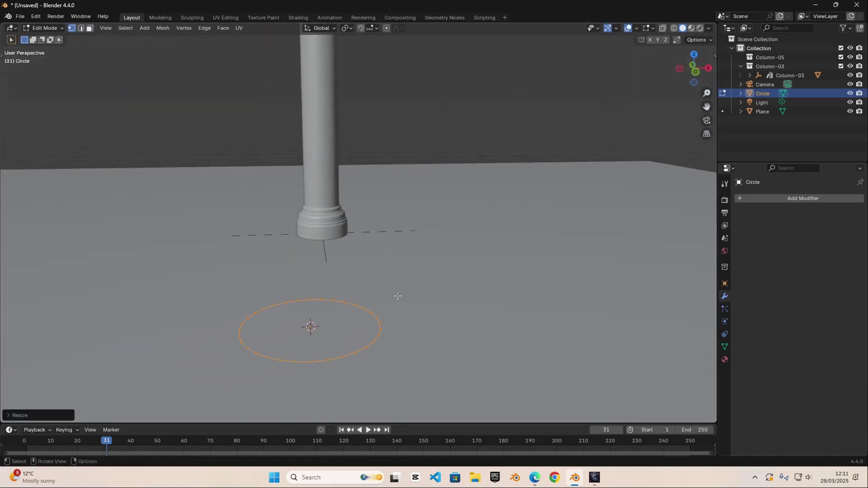
key(f)
key(g)
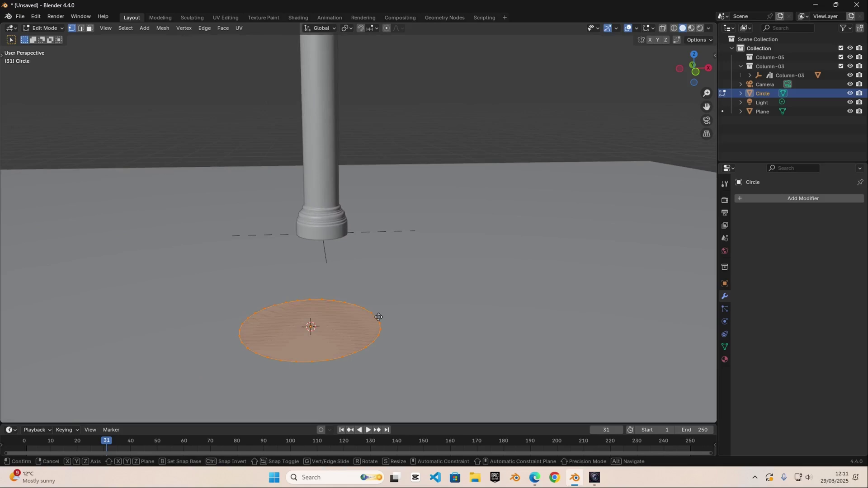
key(z)
click(378, 316)
Extrude the filled disc upward to form the thick lower drum of the column base.
middle_drag(363, 324, 361, 319)
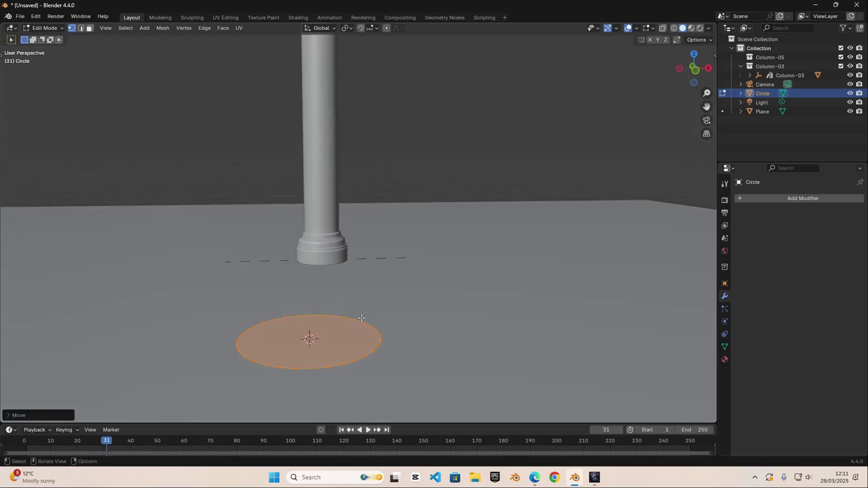
scroll(361, 318, down, 1)
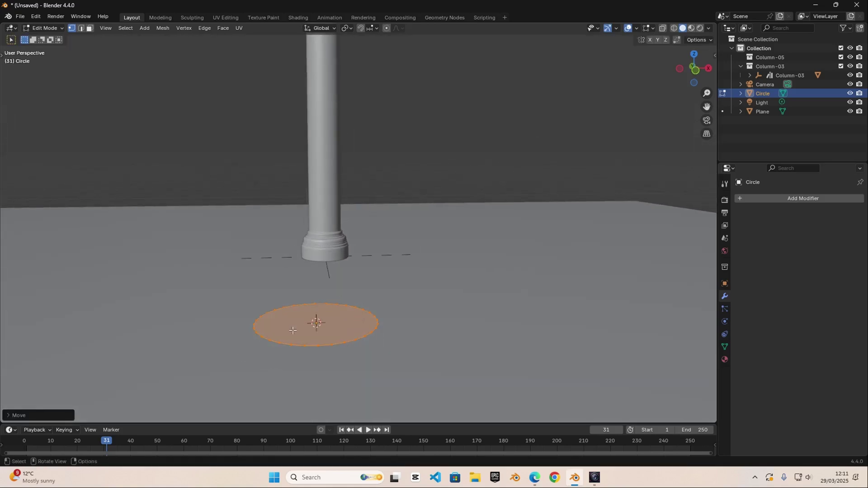
scroll(323, 331, down, 2)
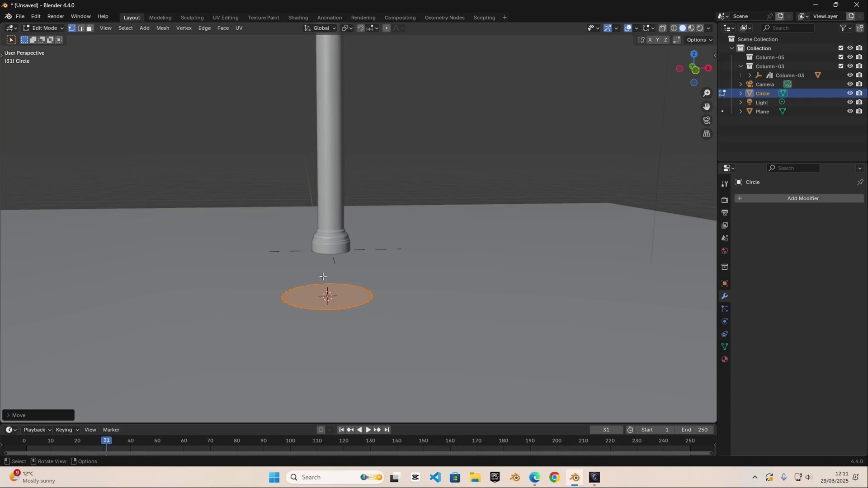
scroll(323, 271, down, 3)
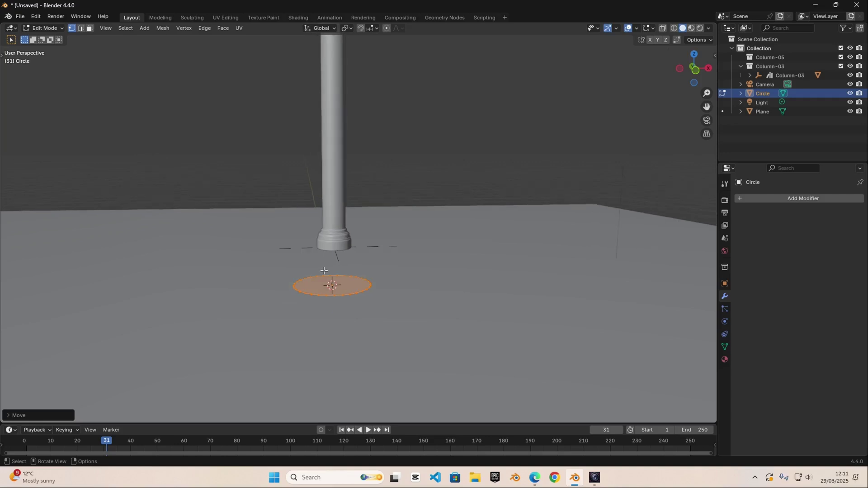
shift+middle_drag(326, 271, 315, 290)
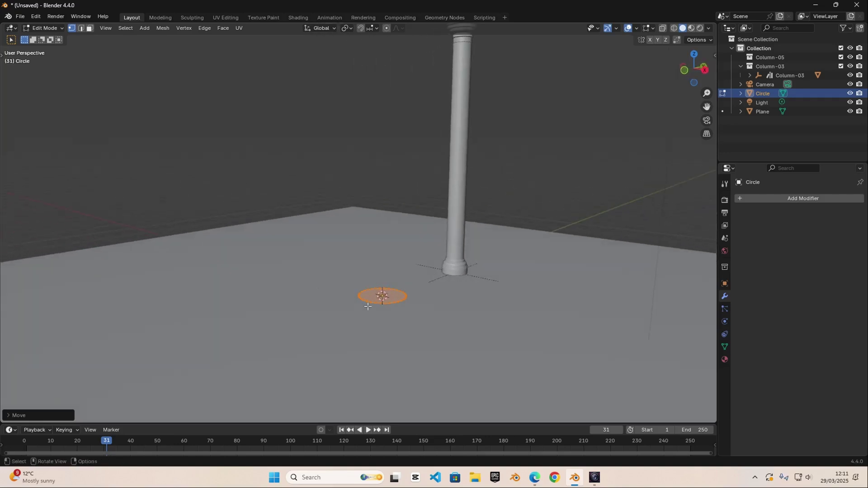
scroll(368, 306, up, 4)
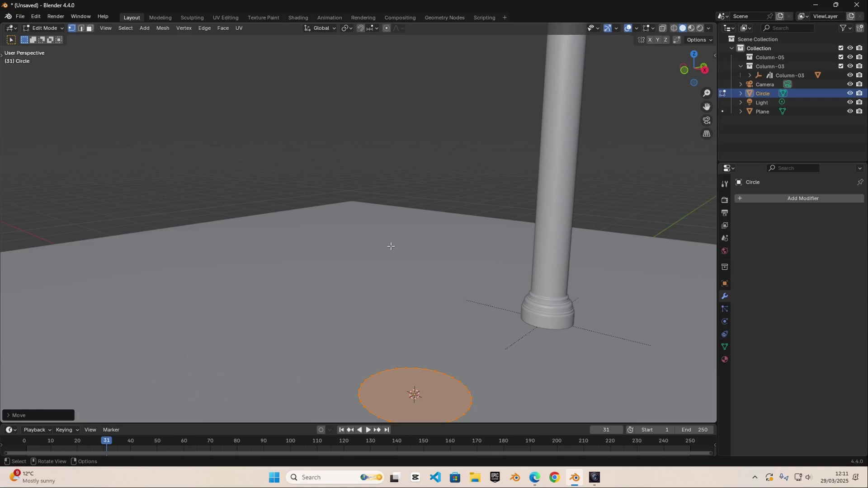
middle_drag(391, 246, 453, 273)
key(e)
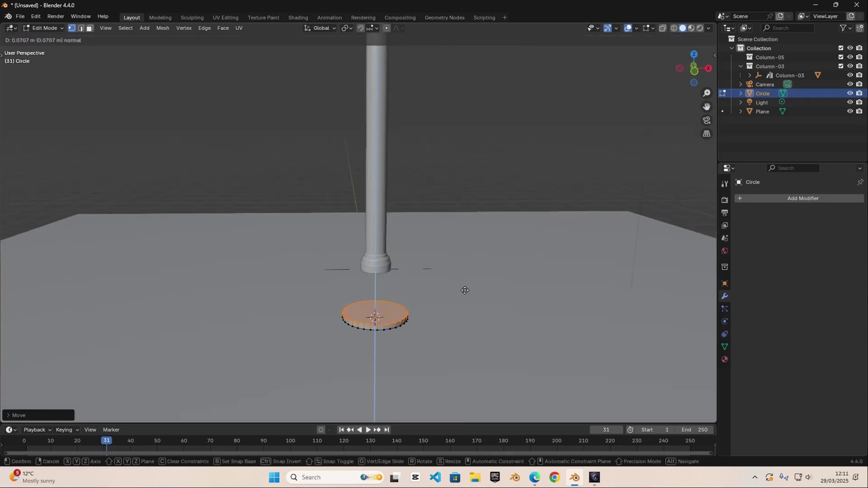
click(465, 279)
Inset the drum's top face by a narrow rim and extrude it upward as a second tier.
scroll(437, 314, up, 4)
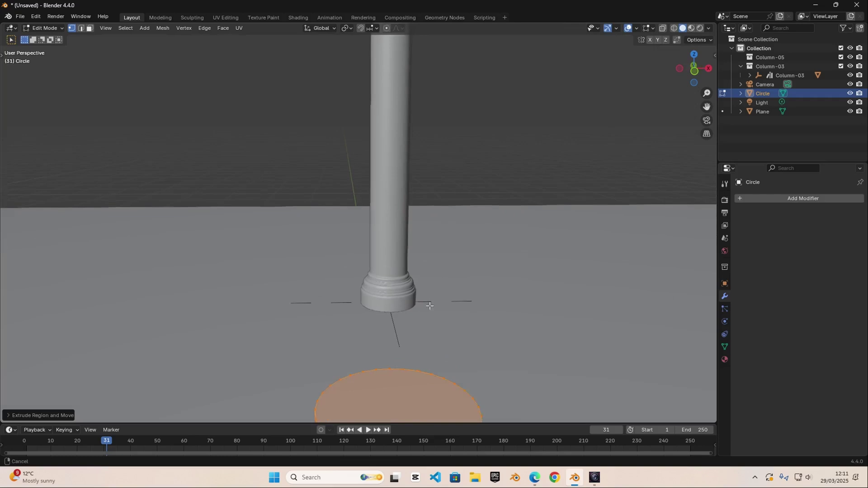
shift+middle_drag(438, 312, 391, 157)
key(i)
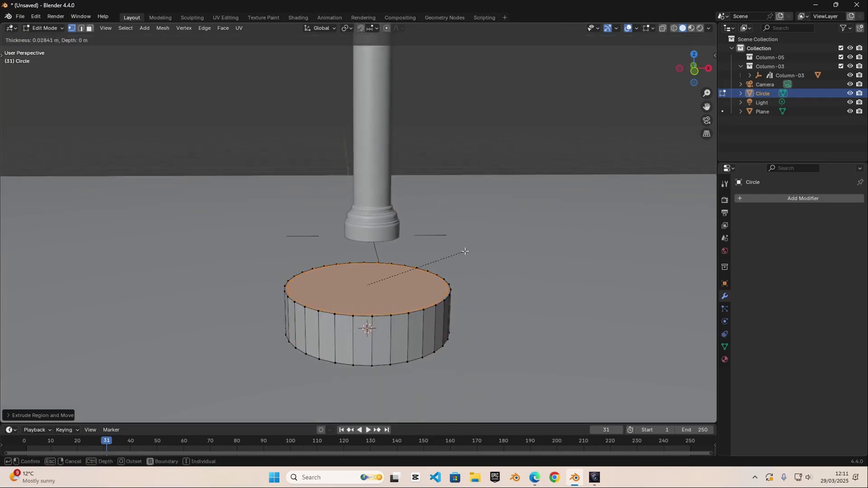
click(460, 251)
key(e)
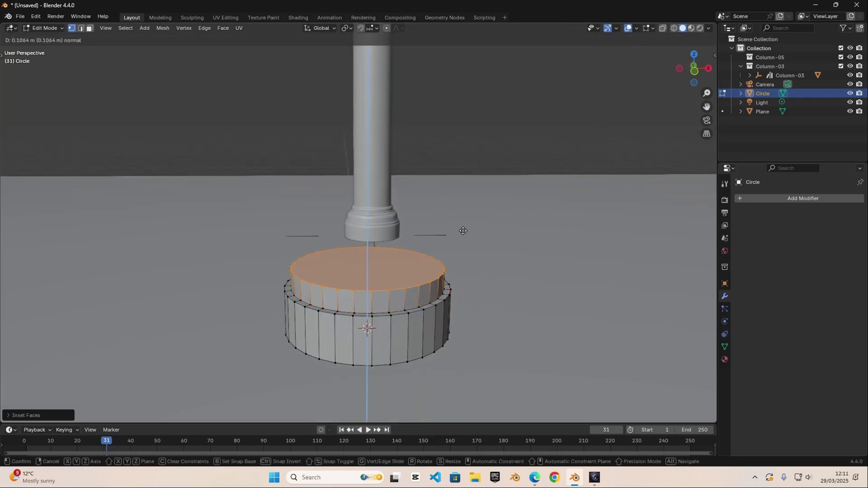
click(465, 221)
Inset the second tier's top face three times down to shaft width, adding a tiny extrusion after the second inset.
key(i)
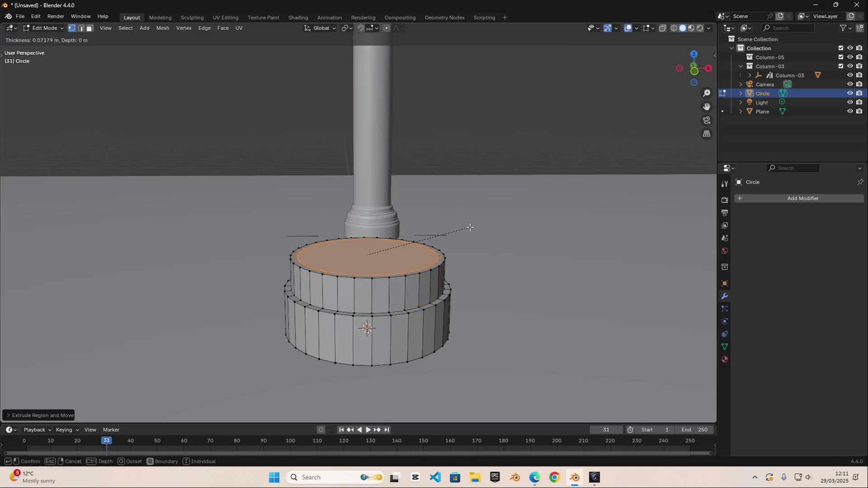
click(469, 230)
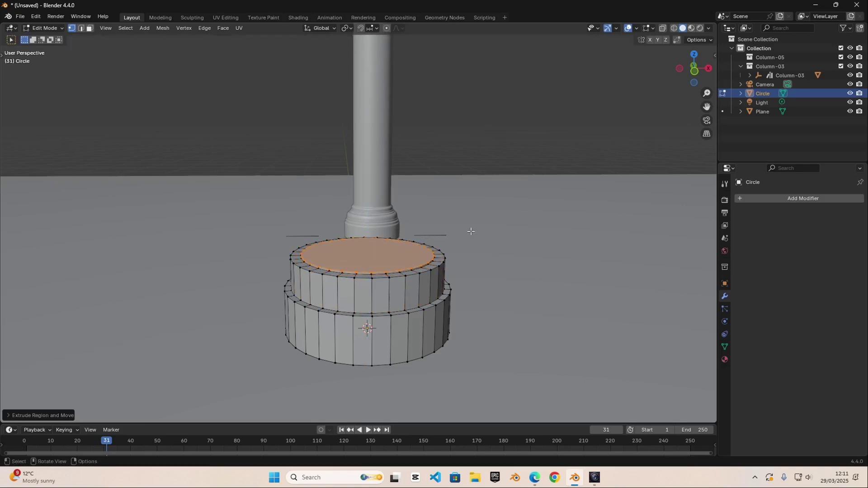
key(i)
click(462, 231)
key(e)
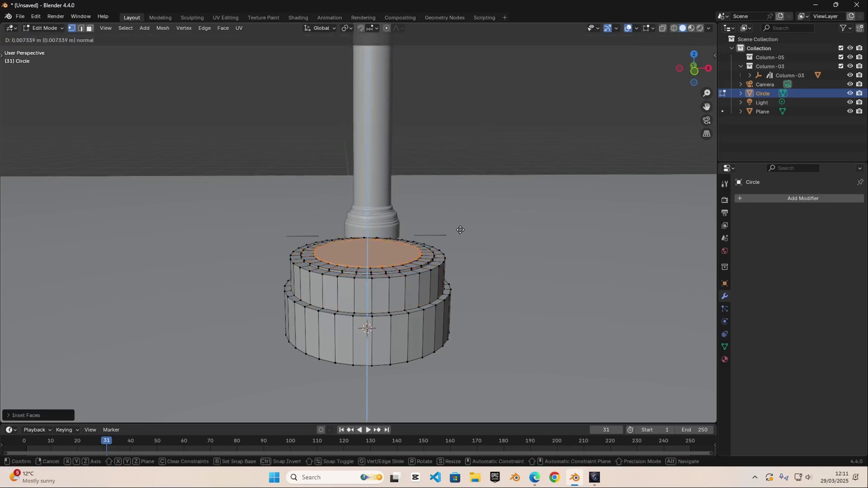
click(461, 229)
key(i)
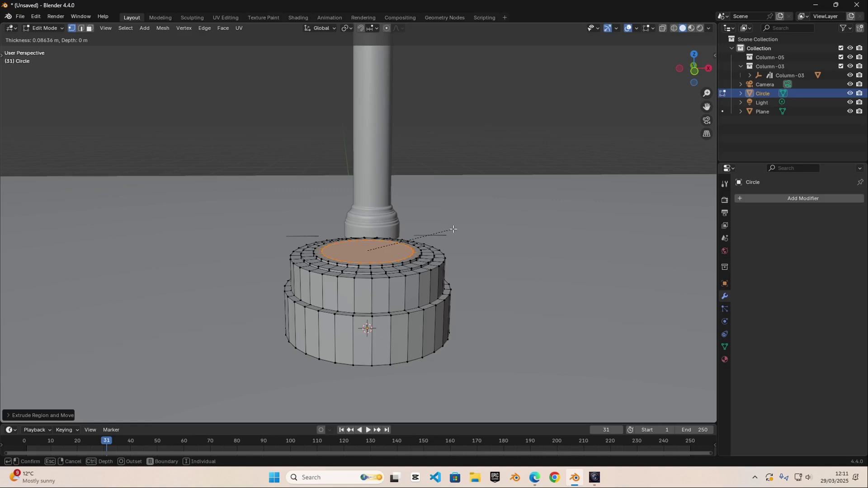
click(451, 227)
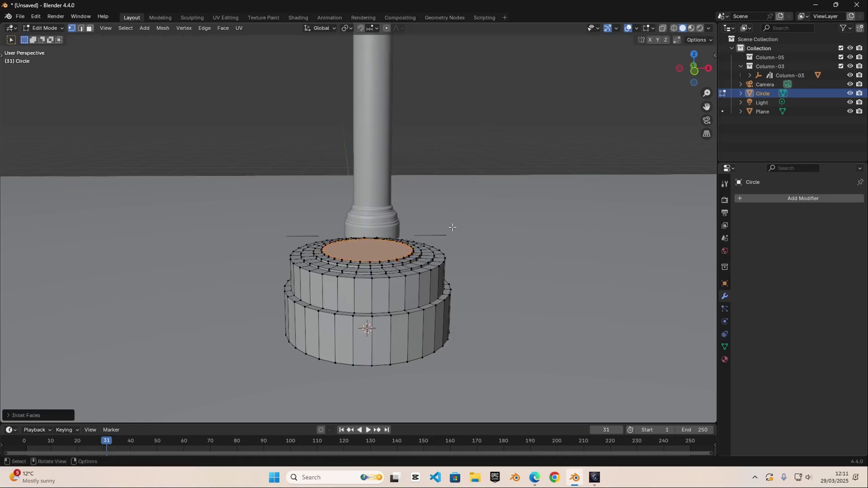
Extrude the innermost top face upward a little over 4 m to form the column shaft.
scroll(408, 252, down, 4)
middle_drag(408, 252, 326, 255)
scroll(325, 255, down, 3)
scroll(372, 305, down, 3)
shift+middle_drag(396, 248, 375, 313)
key(e)
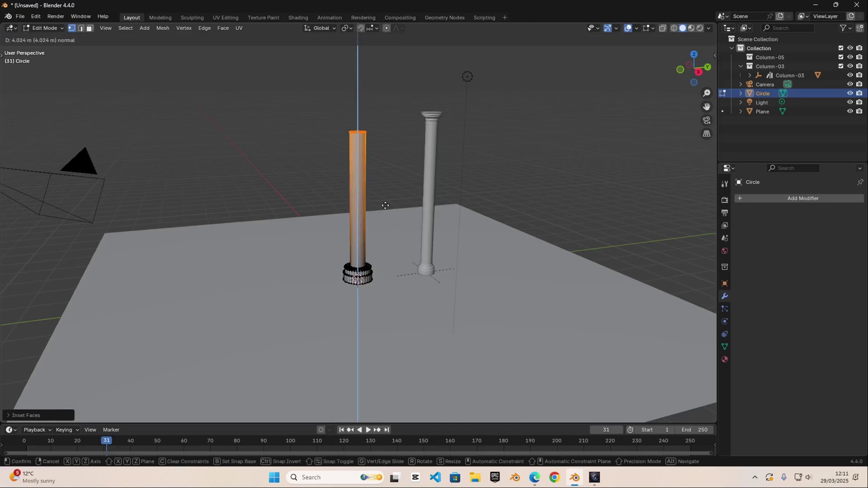
click(385, 199)
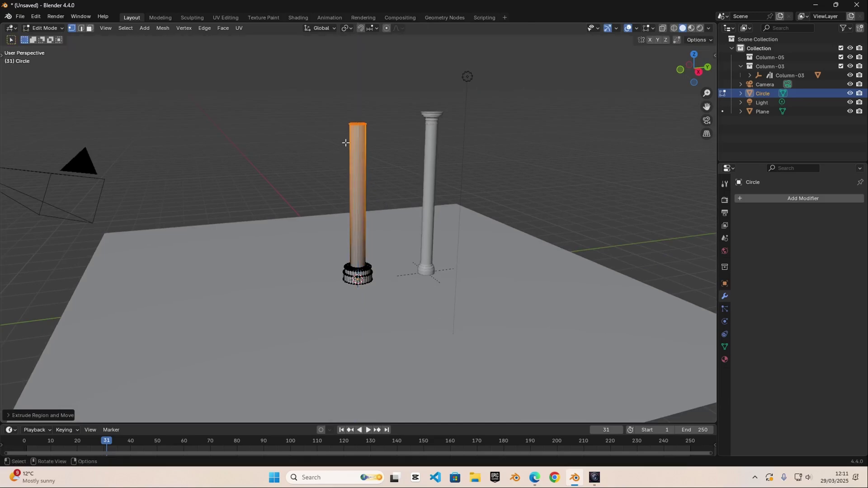
Extrude the shaft's top face in place and scale it outward about 1.6 times as a flat flange.
scroll(345, 143, up, 5)
shift+middle_drag(348, 140, 367, 301)
scroll(395, 327, up, 4)
key(e)
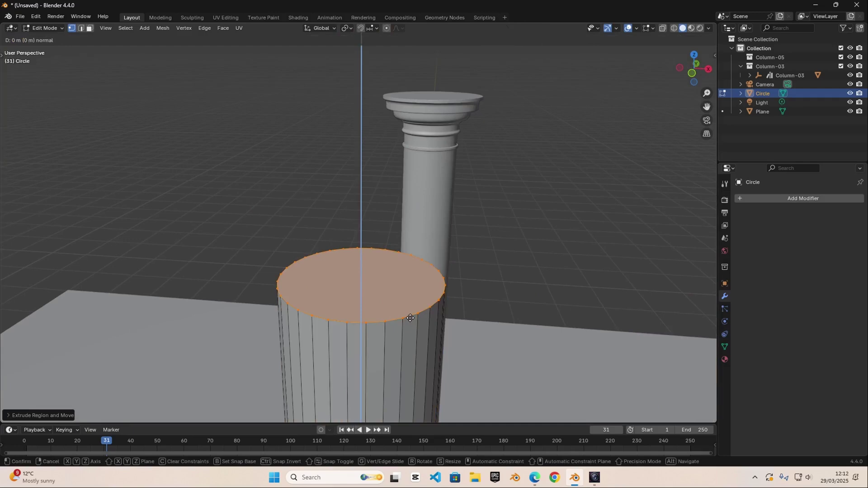
key(s)
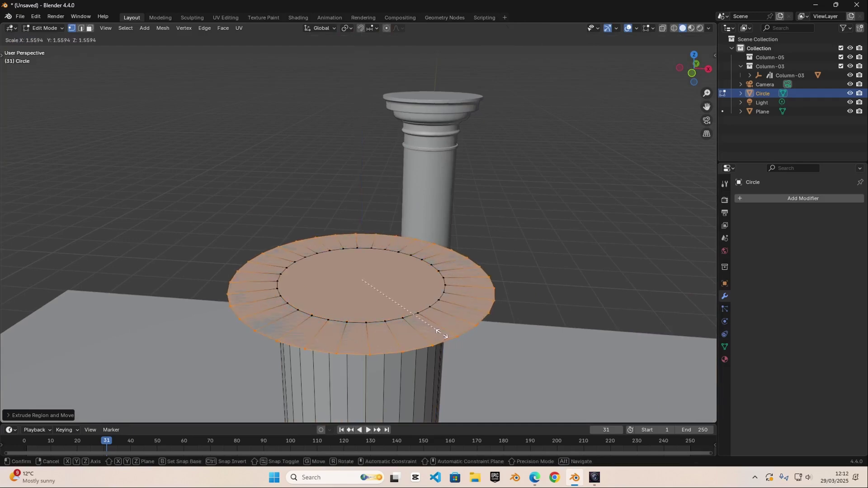
click(447, 339)
Extrude the flange upward about 0.05 m to give the column's cap its thickness.
scroll(445, 338, down, 3)
middle_drag(441, 336, 446, 318)
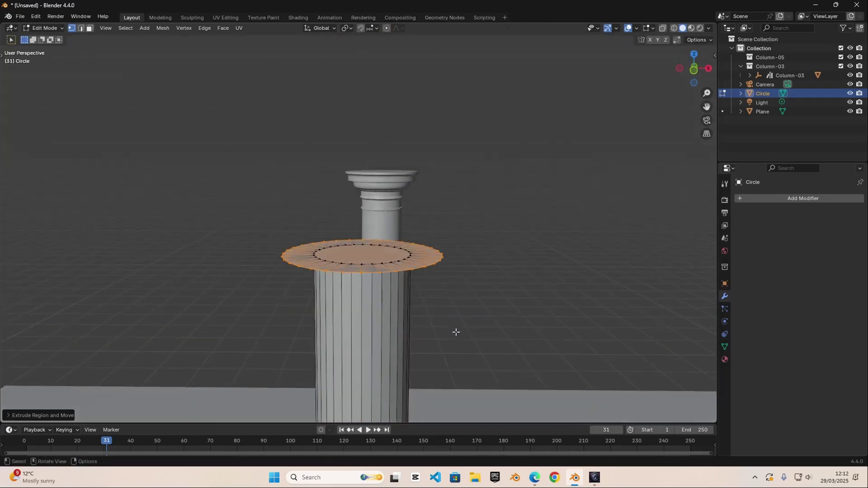
key(e)
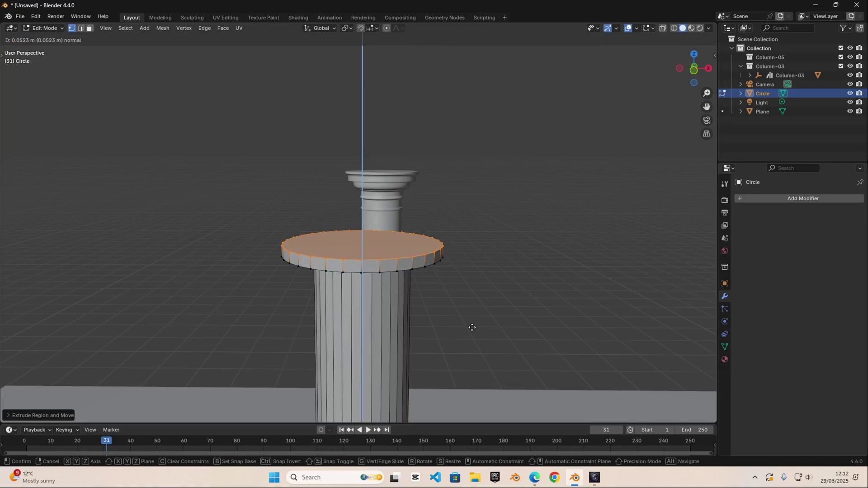
click(472, 330)
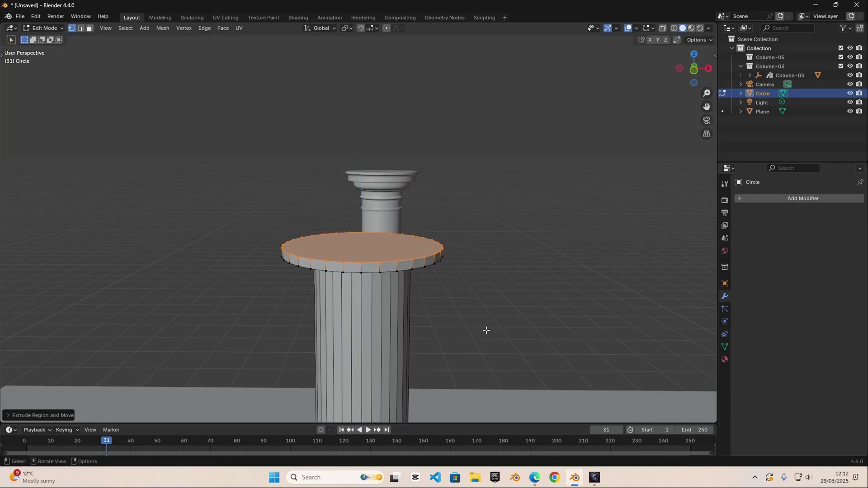
Inset the cap's top face by a narrow rim and extrude it slightly upward.
key(i)
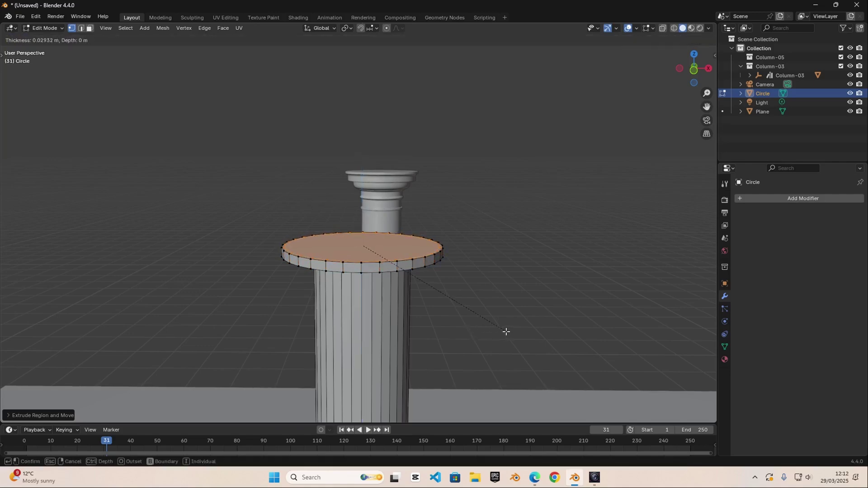
click(503, 332)
key(e)
click(505, 328)
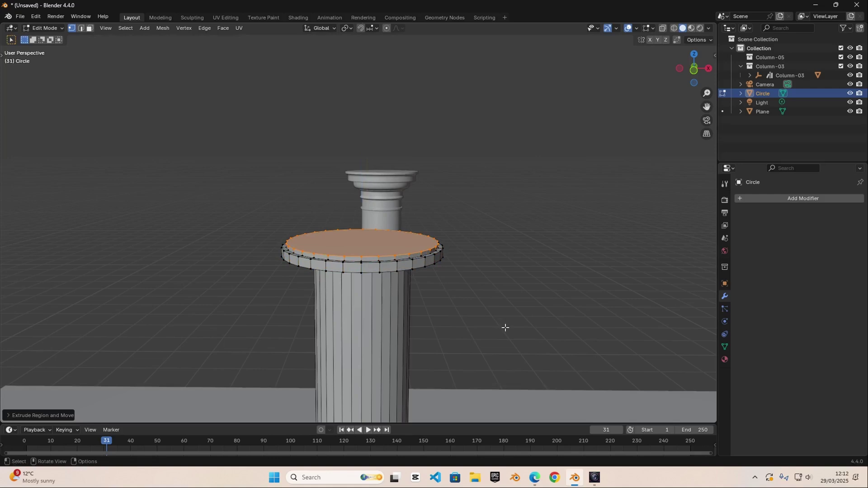
key(s)
click(538, 346)
key(ctrl+z)
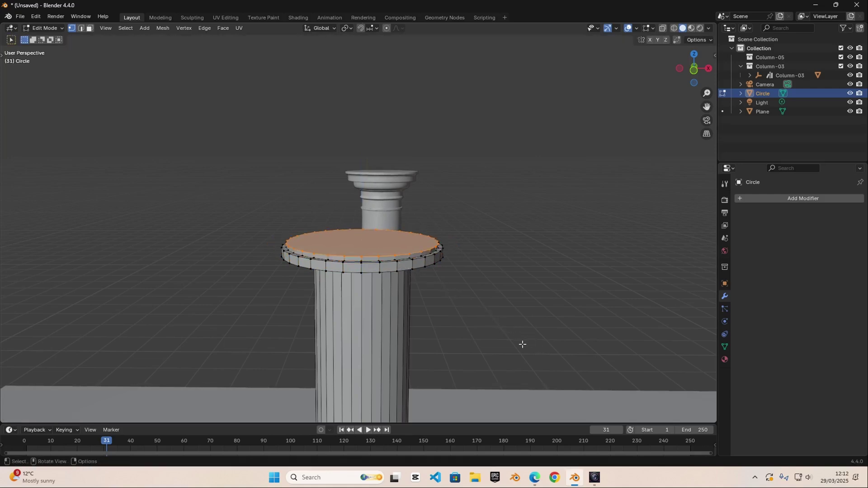
Extrude the cap's top face in place and scale it outward beyond the rim of the tier below.
key(e)
key(s)
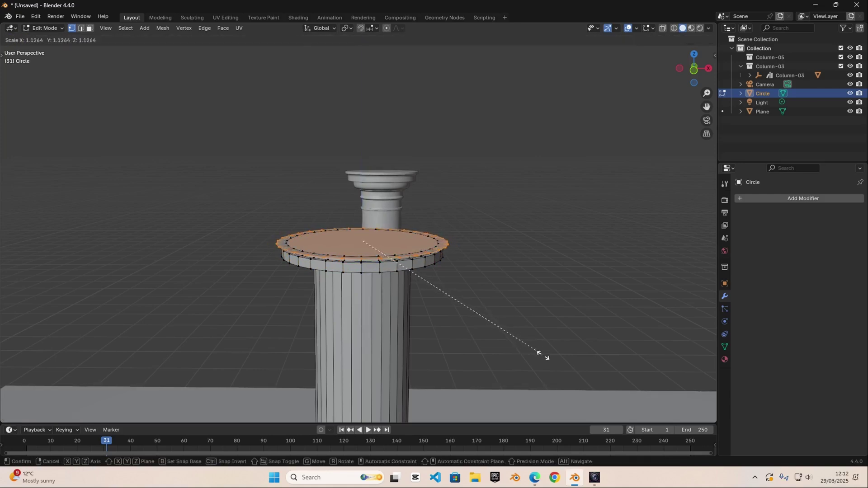
click(556, 367)
Extrude the widened top face upward about 0.24 m and scale it in slightly to form the capital's thick upper block.
key(e)
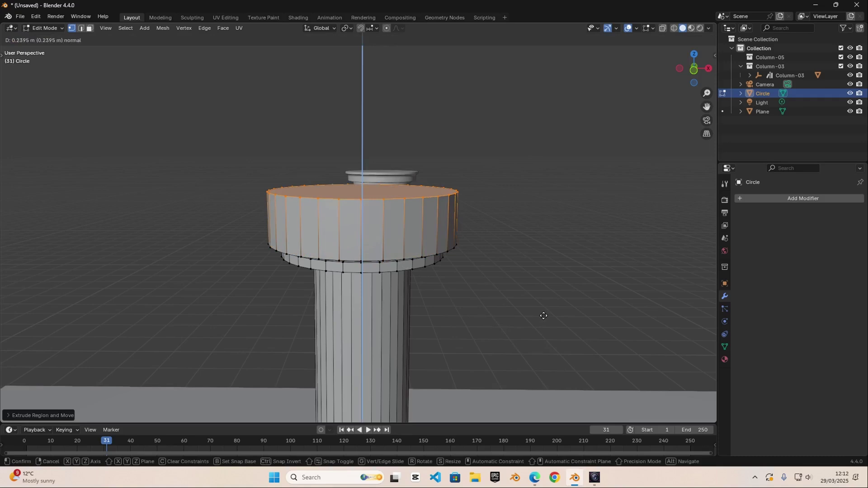
click(545, 317)
key(s)
click(548, 322)
key(Tab)
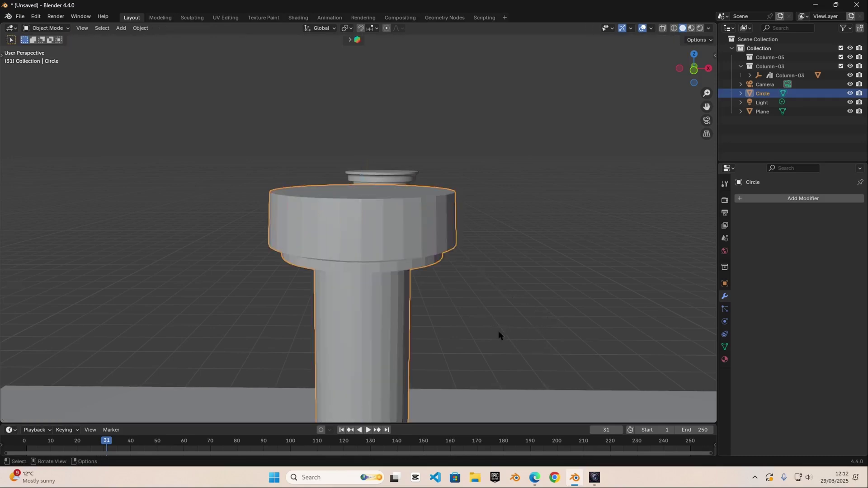
Compare the edges of the new column's capital with those of the reference column's capital up close.
scroll(498, 331, down, 5)
middle_drag(492, 331, 366, 291)
scroll(383, 289, down, 5)
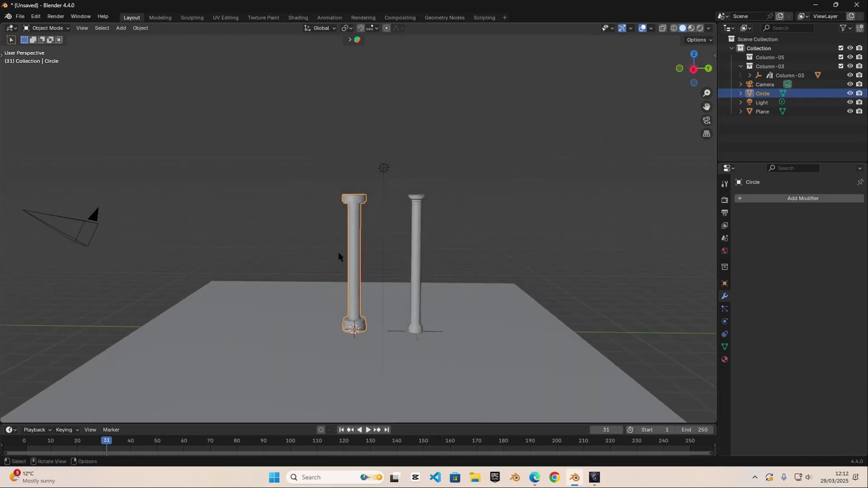
scroll(340, 239, up, 7)
shift+middle_drag(341, 236, 348, 334)
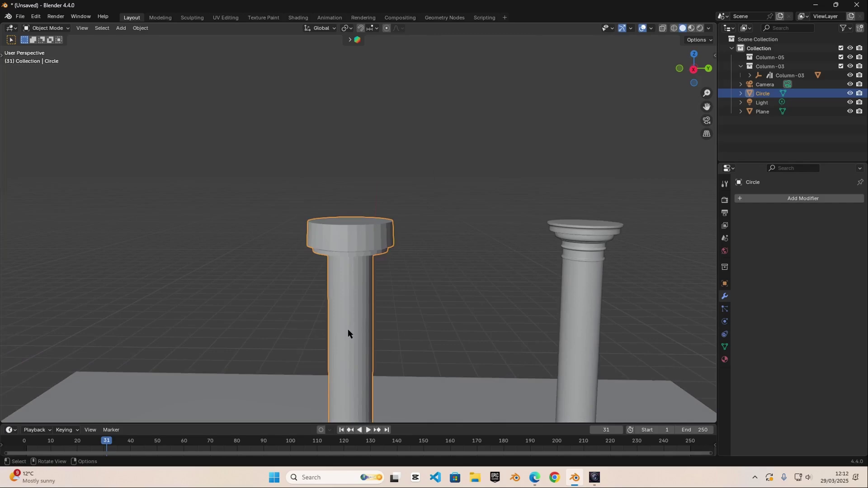
scroll(348, 228, up, 8)
middle_drag(349, 228, 348, 240)
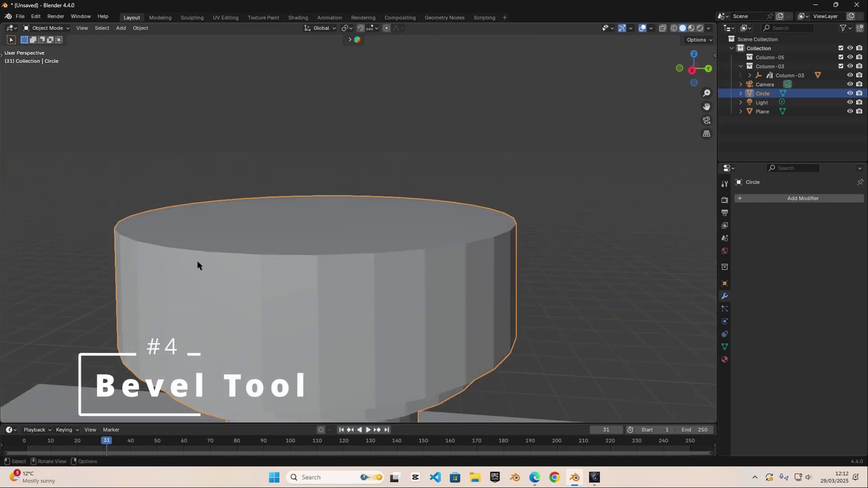
scroll(349, 239, down, 6)
shift+middle_drag(454, 287, 397, 296)
scroll(400, 295, up, 6)
shift+middle_drag(494, 282, 384, 273)
scroll(408, 330, up, 6)
shift+middle_drag(409, 331, 424, 288)
scroll(424, 288, down, 3)
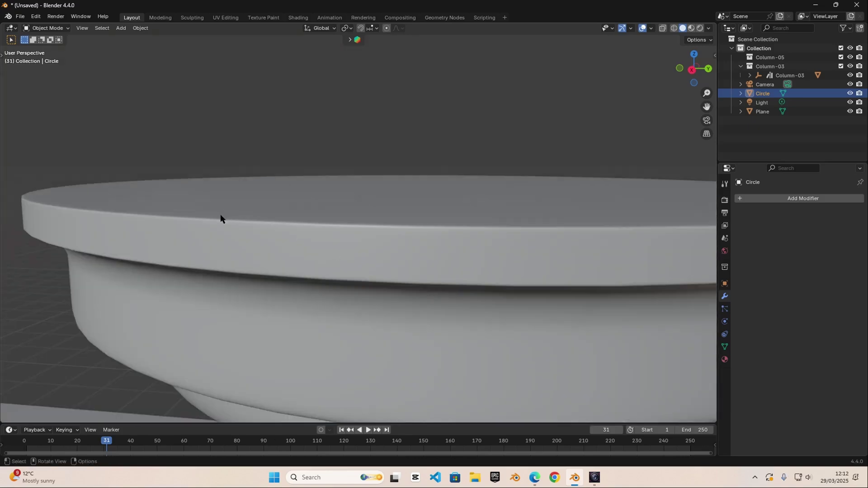
scroll(173, 216, down, 8)
scroll(372, 298, up, 2)
shift+middle_drag(119, 221, 492, 240)
scroll(372, 297, up, 3)
scroll(357, 270, down, 3)
middle_drag(356, 275, 353, 284)
Bevel the capital's top rim by about 0.09 m with 3 segments.
key(Tab)
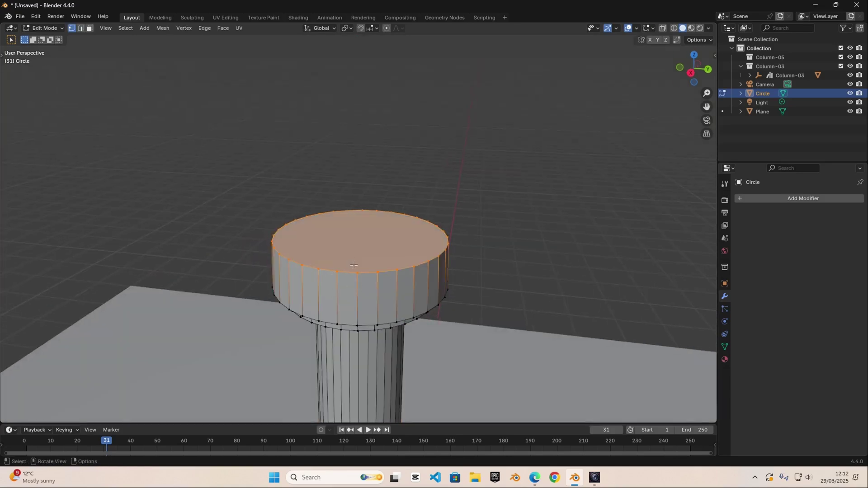
middle_drag(354, 266, 333, 273)
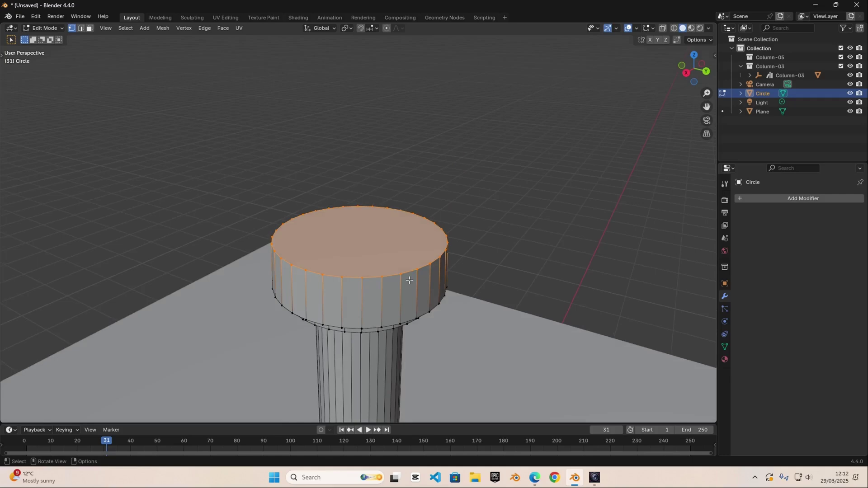
scroll(409, 280, up, 2)
key(ctrl+b)
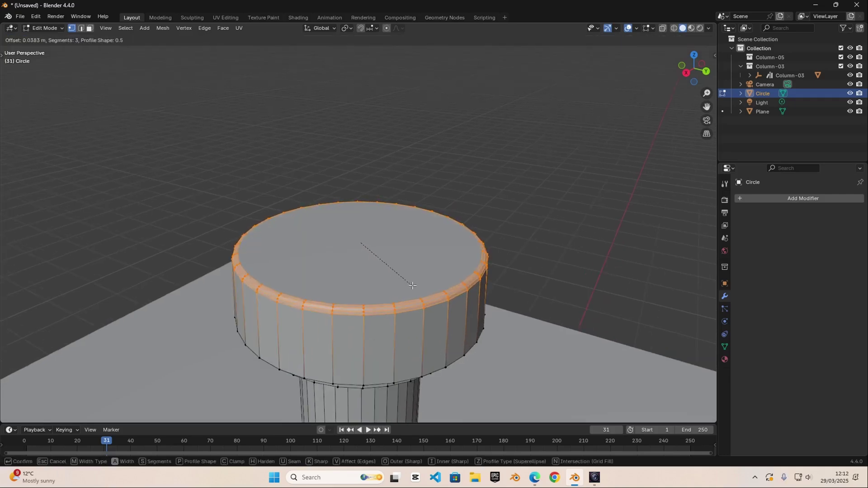
scroll(426, 302, down, 2)
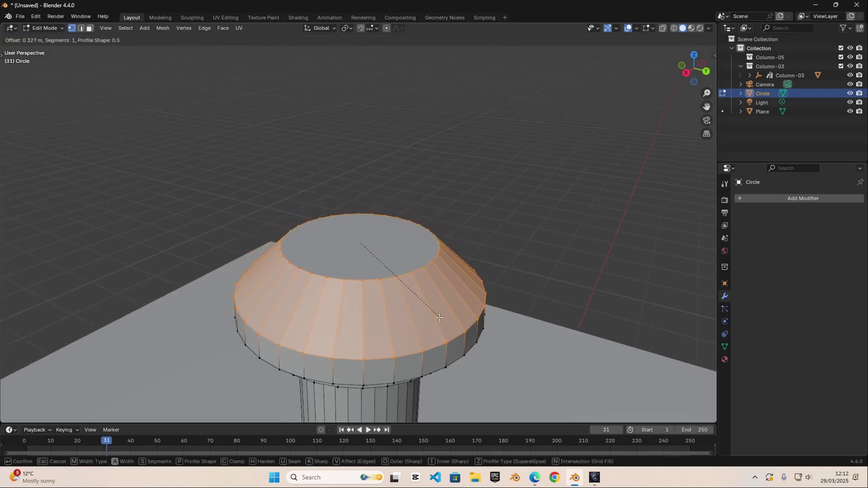
scroll(436, 315, up, 2)
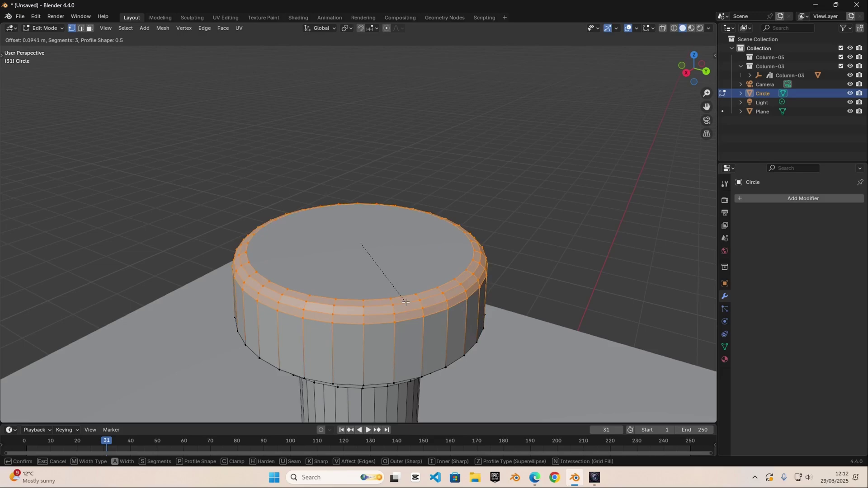
click(407, 303)
key(Tab)
Bevel the lower outer edge loop of the capital's thick upper block with 3 segments.
scroll(407, 304, down, 4)
middle_drag(406, 304, 385, 243)
middle_drag(297, 255, 364, 212)
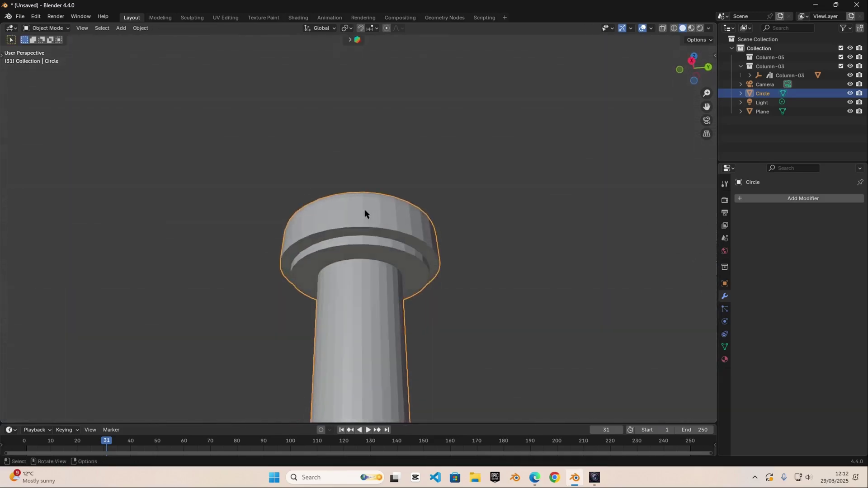
scroll(364, 213, up, 3)
key(Tab)
alt+click(370, 229)
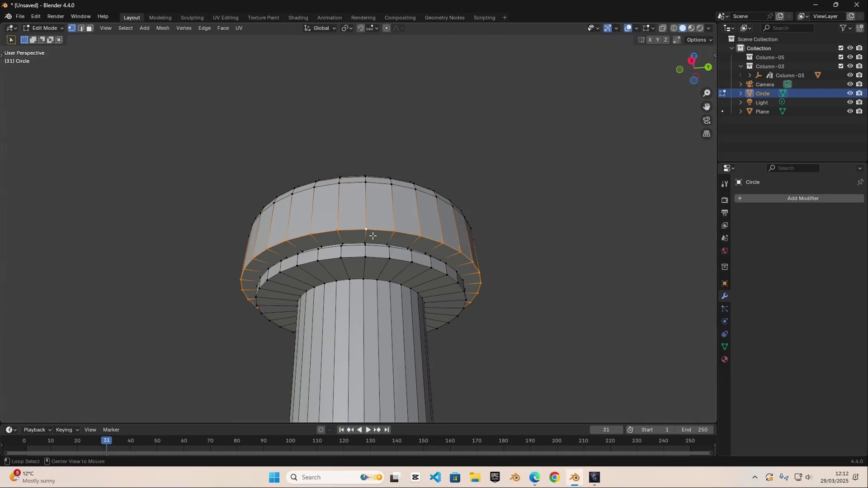
key(ctrl+b)
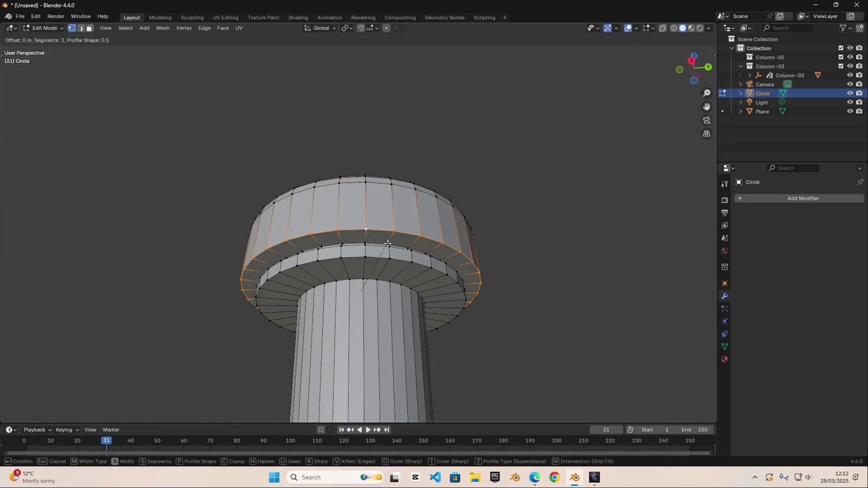
click(392, 243)
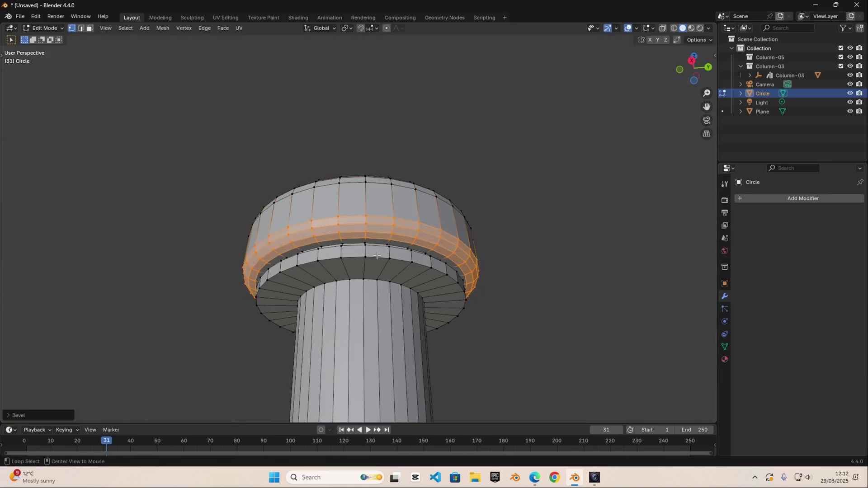
Bevel the lower outer edge loop of the thin flange under the capital by about 0.05 m with 3 segments.
alt+click(376, 256)
key(ctrl+b)
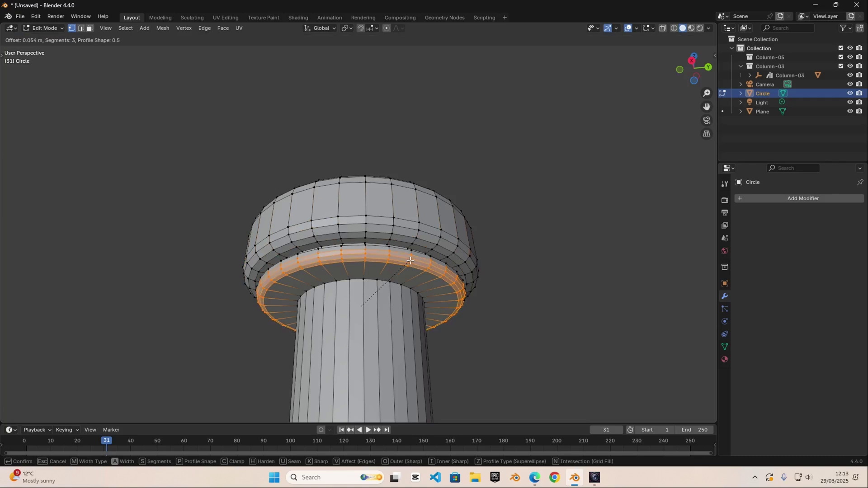
click(410, 260)
key(Tab)
Bevel the top outer edge loop of the upper large tier of the column's base.
scroll(397, 259, down, 6)
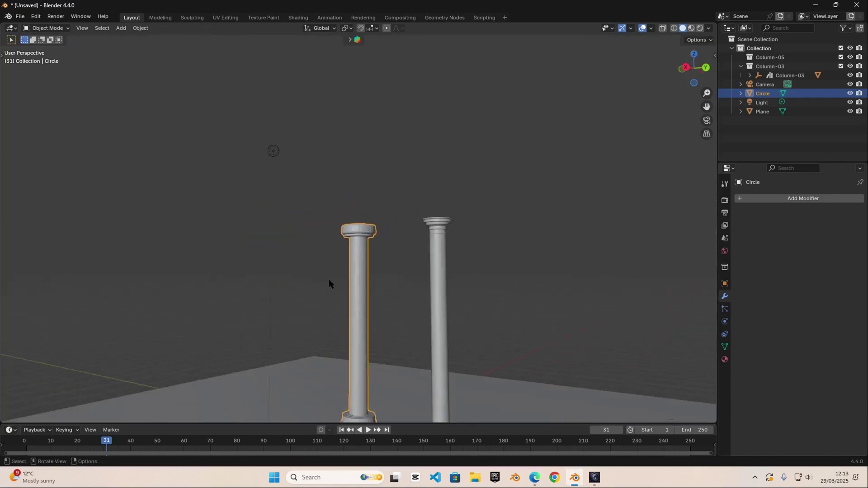
middle_drag(329, 284, 373, 166)
scroll(362, 327, up, 1)
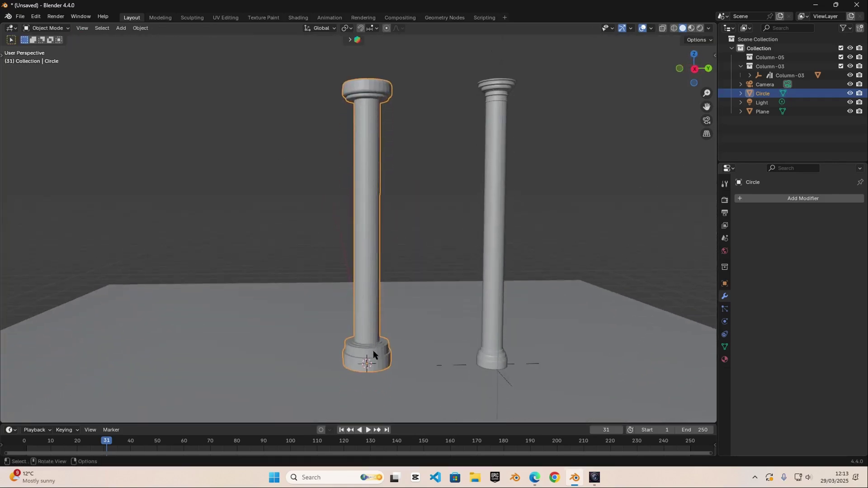
scroll(373, 349, up, 4)
shift+middle_drag(376, 340, 370, 145)
scroll(371, 196, down, 1)
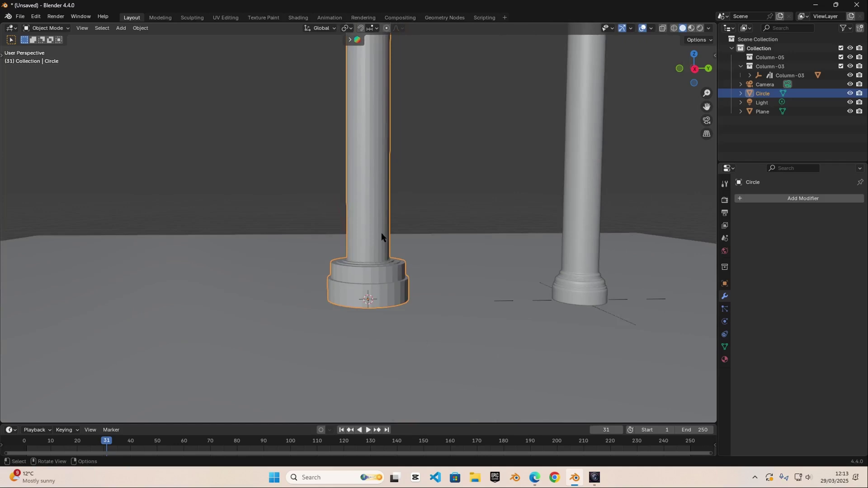
scroll(423, 314, up, 3)
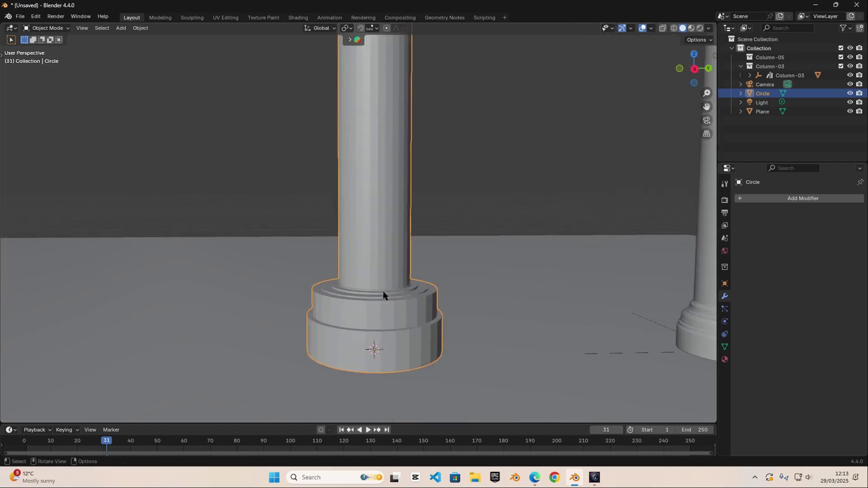
shift+middle_drag(391, 284, 313, 283)
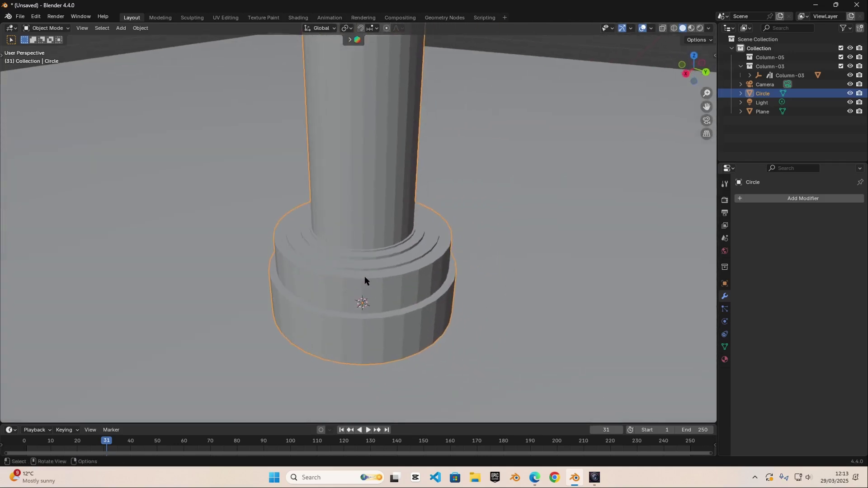
scroll(389, 285, up, 4)
key(Tab)
scroll(401, 301, up, 6)
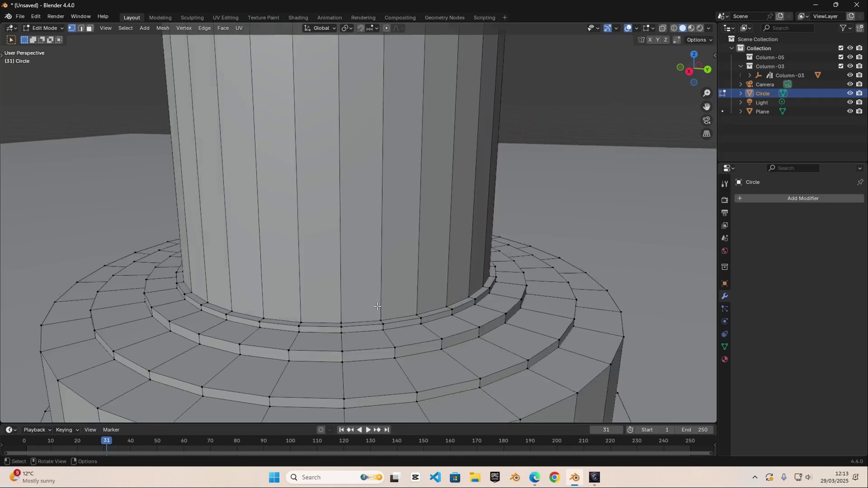
click(362, 284)
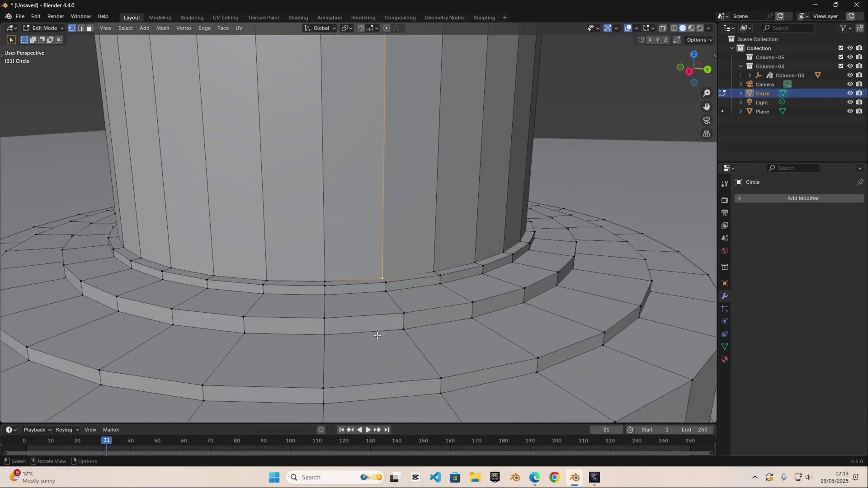
scroll(387, 355, down, 3)
shift+middle_drag(387, 350, 374, 289)
alt+click(373, 280)
scroll(378, 283, down, 3)
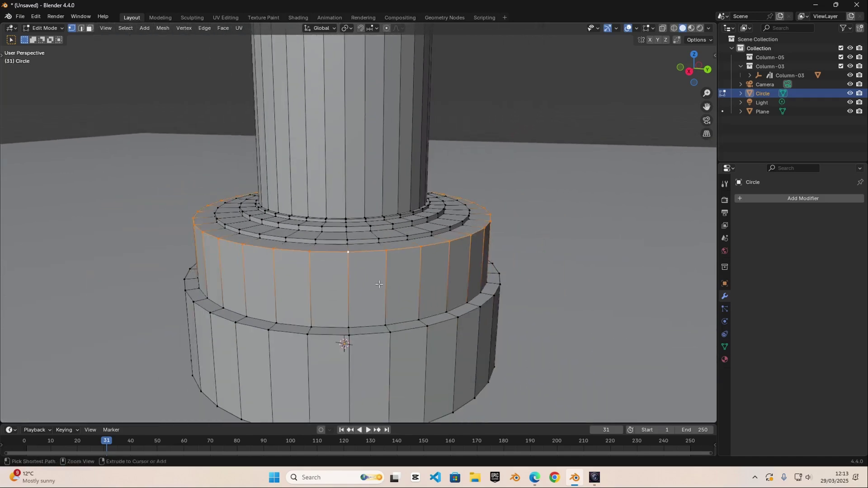
key(ctrl+b)
click(458, 310)
Bevel the top outer edge loop of the lowest, widest tier of the column's base.
shift+middle_drag(390, 331, 386, 277)
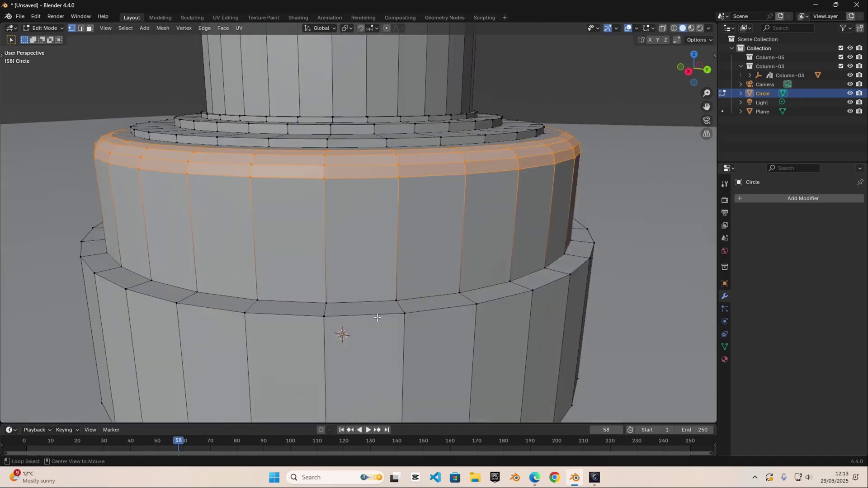
alt+click(379, 315)
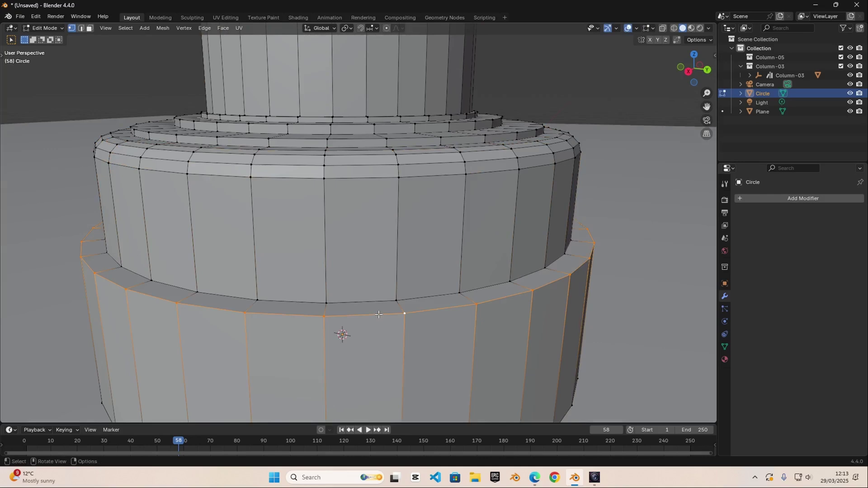
key(ctrl+b)
click(539, 325)
key(Tab)
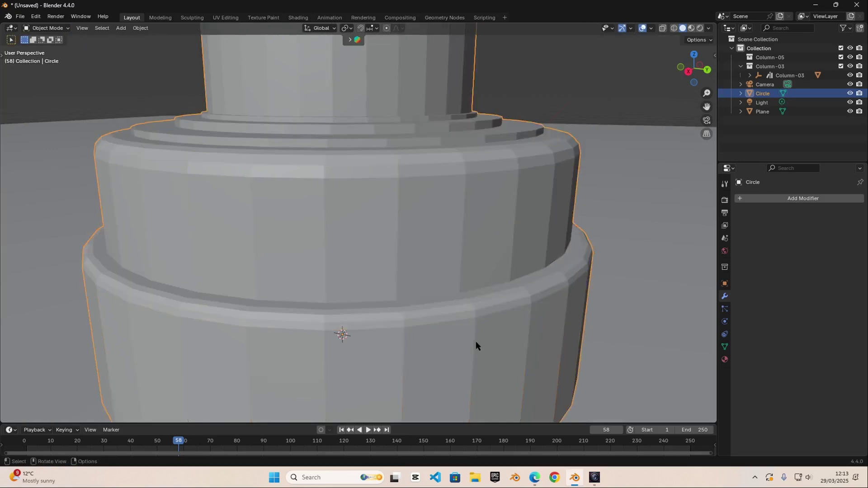
Compare the new column's beveled base and overall shape with the reference column.
scroll(472, 339, down, 5)
mouse_move(454, 329)
middle_down()
mouse_move(467, 288)
mouse_move(430, 302)
mouse_move(442, 335)
middle_up()
scroll(442, 335, down, 9)
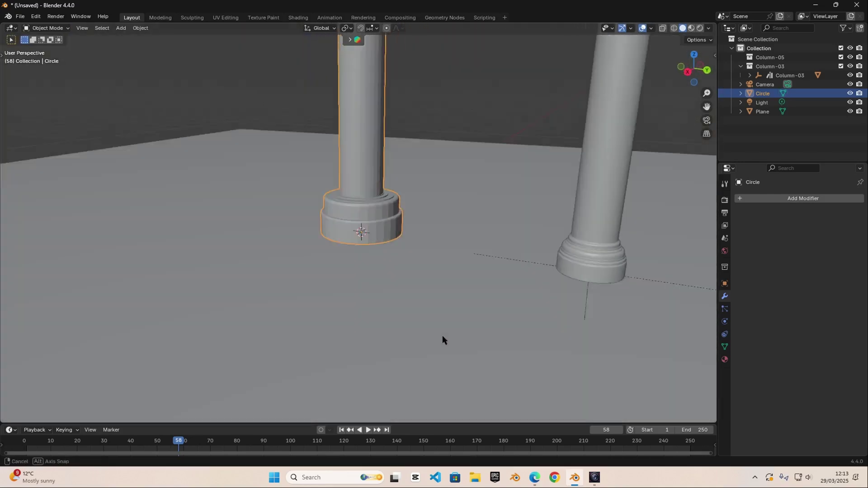
shift+middle_drag(322, 106, 386, 170)
scroll(392, 324, up, 5)
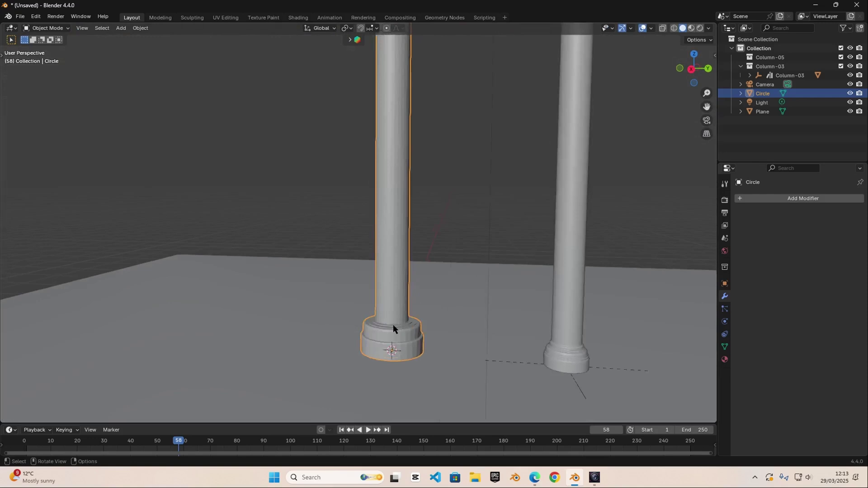
shift+middle_drag(392, 324, 343, 248)
scroll(343, 249, up, 3)
scroll(343, 249, down, 5)
shift+middle_drag(501, 313, 460, 297)
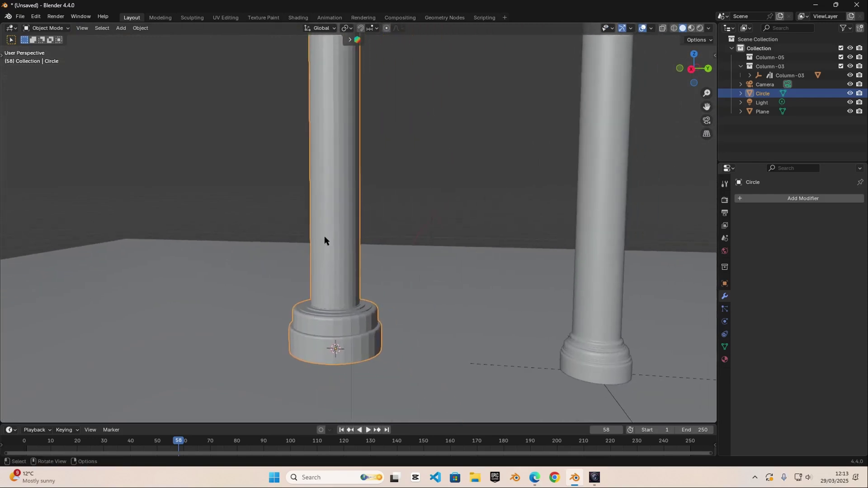
middle_drag(291, 321, 305, 290)
scroll(327, 241, down, 5)
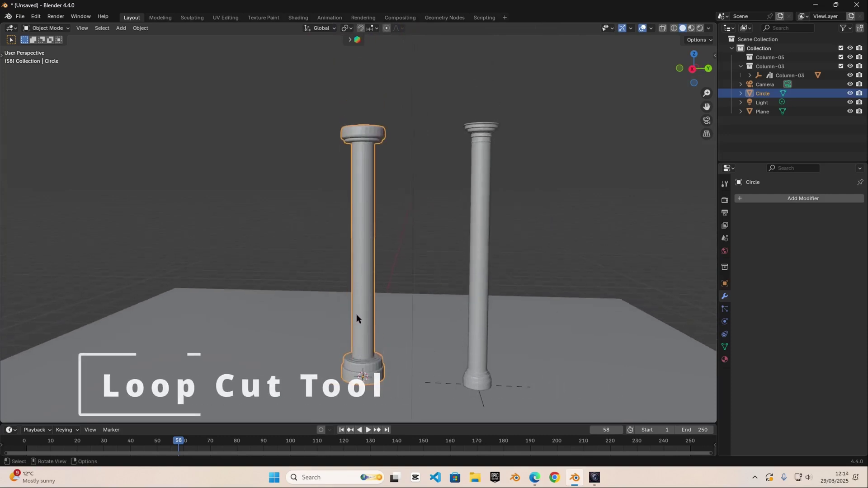
scroll(362, 312, up, 3)
key(Tab)
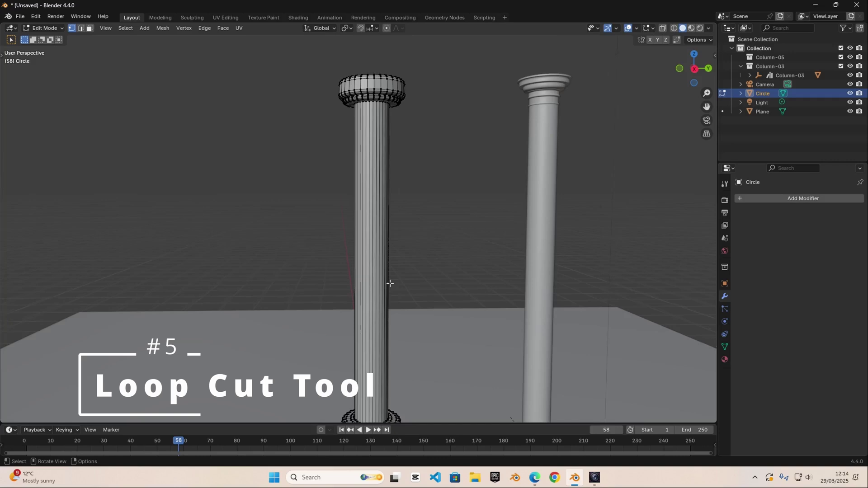
scroll(384, 292, up, 5)
key(ctrl+t)
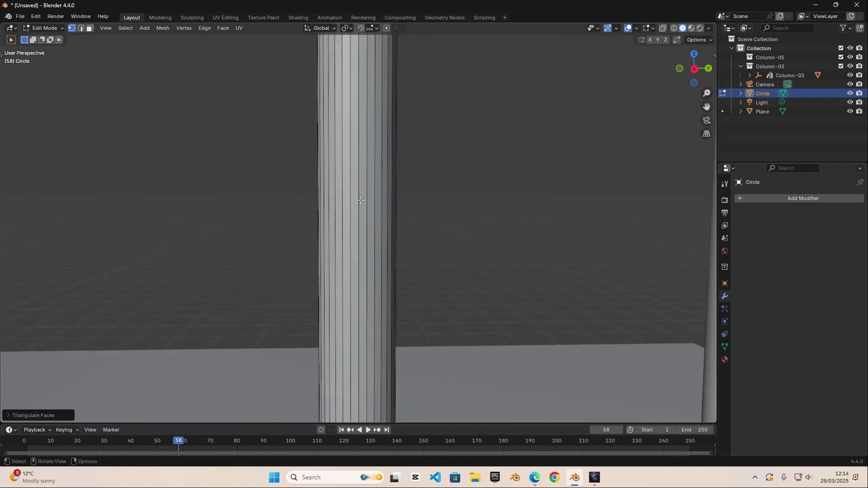
scroll(360, 200, down, 5)
key(Tab)
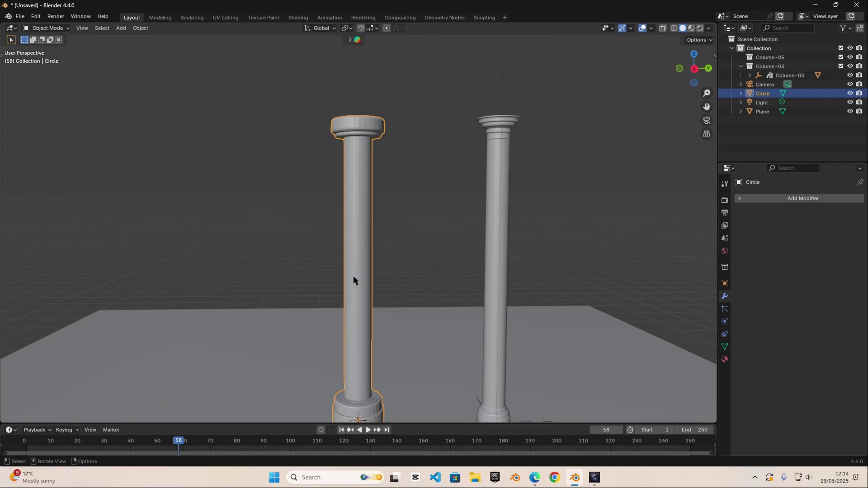
Add a horizontal loop cut around the column's shaft near mid-height.
key(Tab)
scroll(342, 278, down, 1)
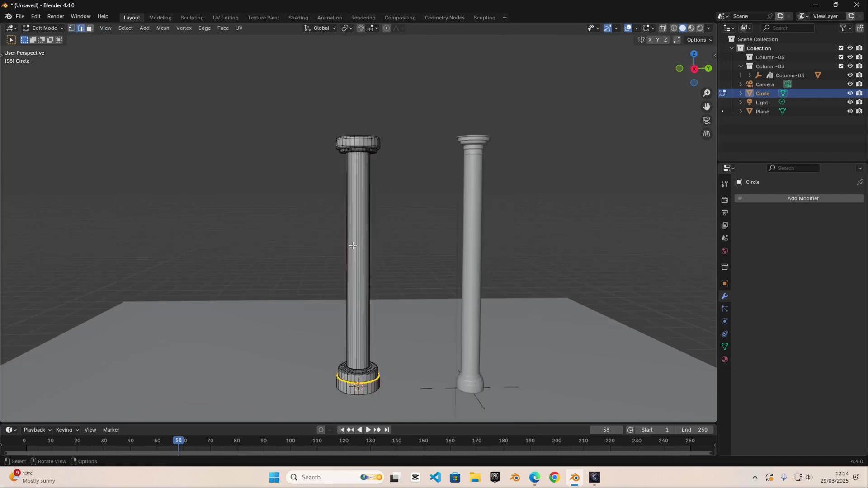
click(392, 288)
scroll(352, 284, up, 3)
key(ctrl+r)
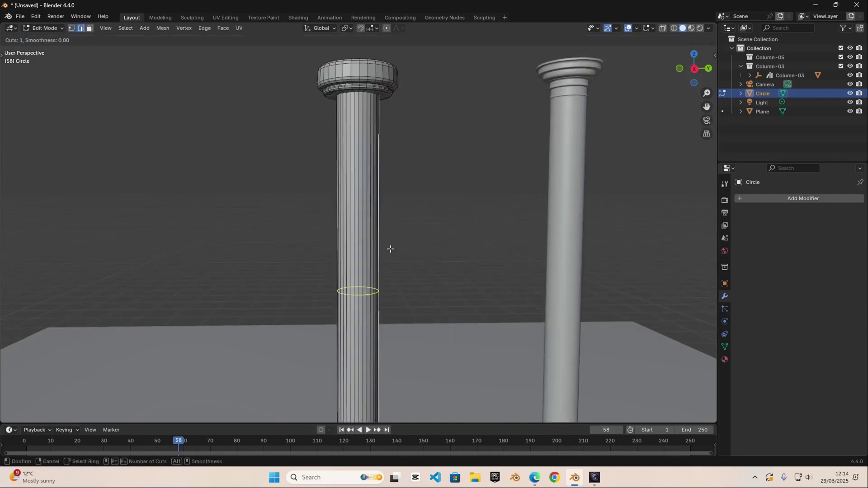
click(375, 288)
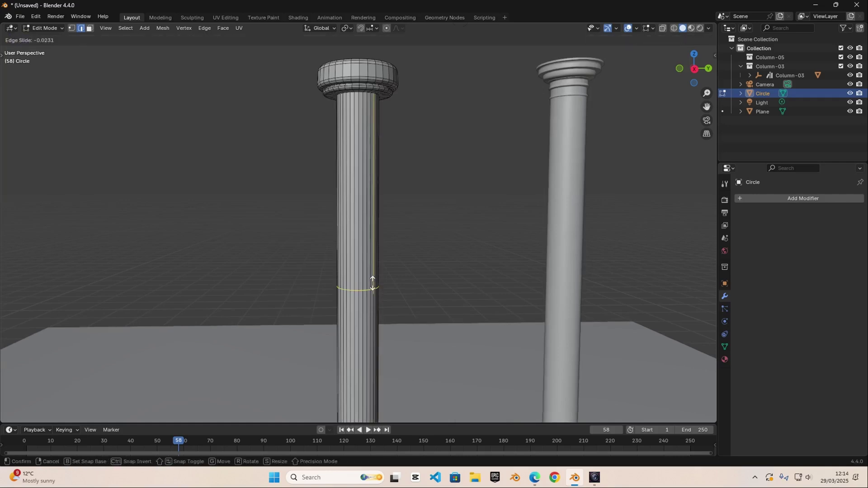
click(368, 256)
Add a second horizontal loop cut a short distance above the first, marking out a narrow band on the shaft.
scroll(368, 267, up, 3)
key(ctrl+r)
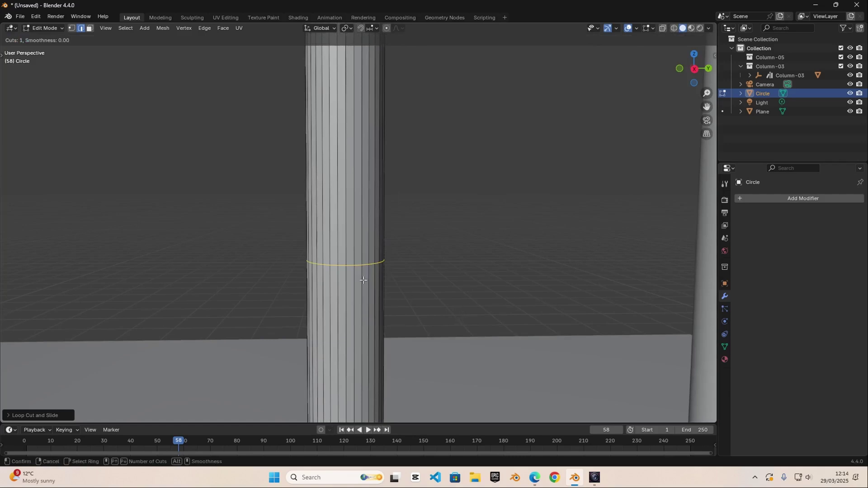
click(346, 161)
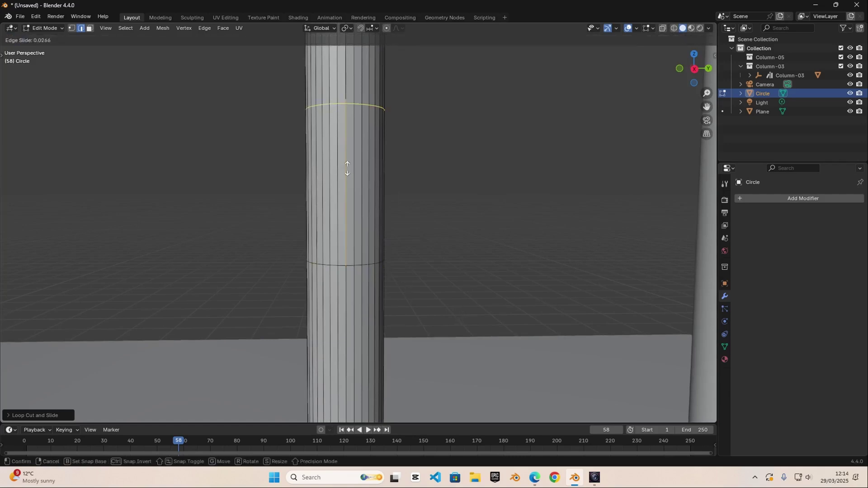
click(356, 290)
scroll(291, 140, down, 4)
middle_drag(362, 205, 380, 232)
key(Tab)
scroll(364, 238, up, 3)
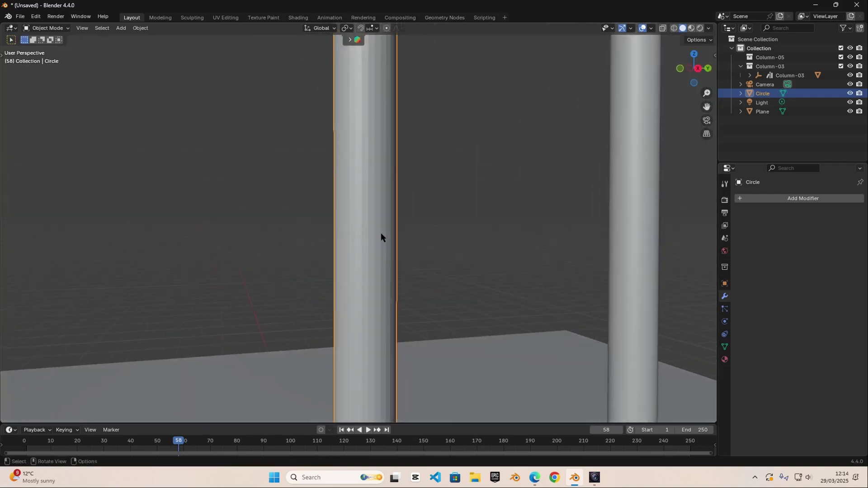
Extrude the ring of faces between the two shaft loop cuts and scale it outward by about 1.24.
key(Tab)
key(3)
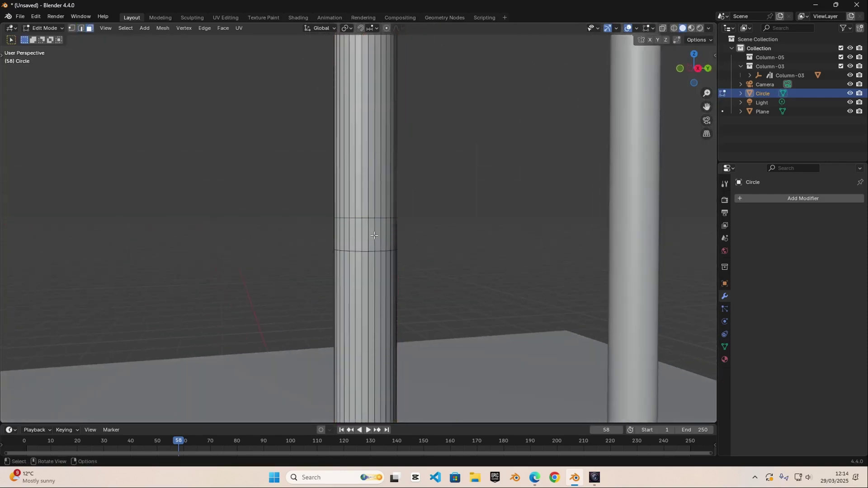
alt+click(375, 235)
scroll(365, 208, down, 3)
middle_drag(365, 208, 389, 226)
scroll(398, 246, up, 3)
key(e)
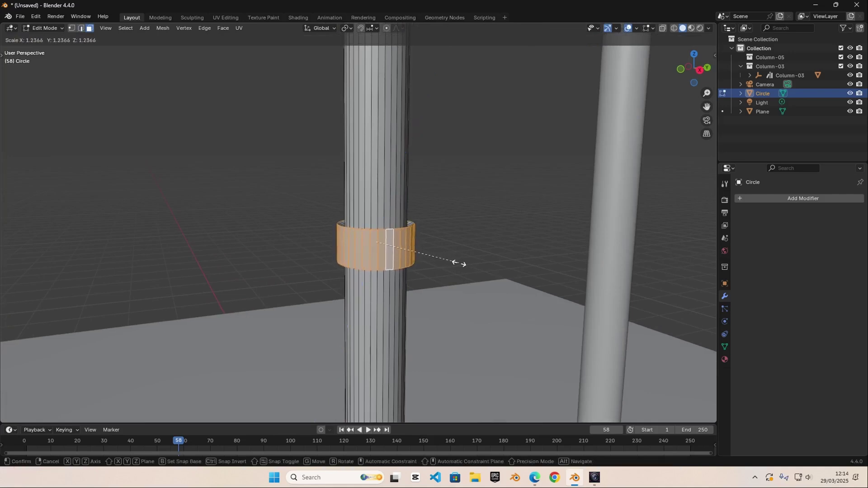
click(454, 261)
Inset the mid-shaft ring's outer faces by about 0.077 m and scale them slightly outward.
scroll(414, 240, down, 4)
scroll(406, 244, up, 4)
middle_drag(406, 244, 441, 246)
key(i)
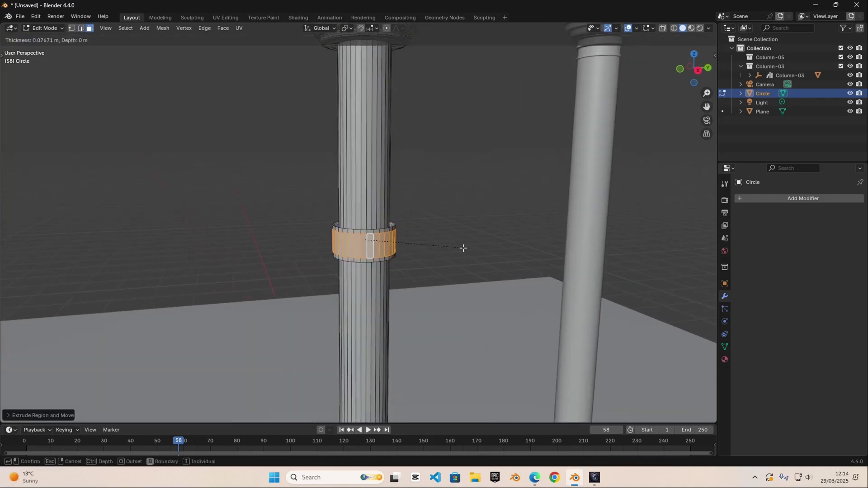
click(463, 247)
key(s)
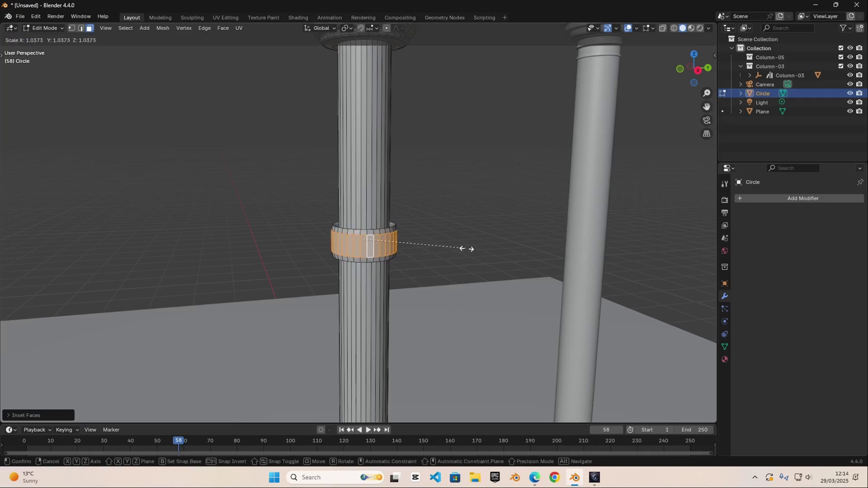
click(475, 252)
key(Tab)
scroll(445, 253, down, 4)
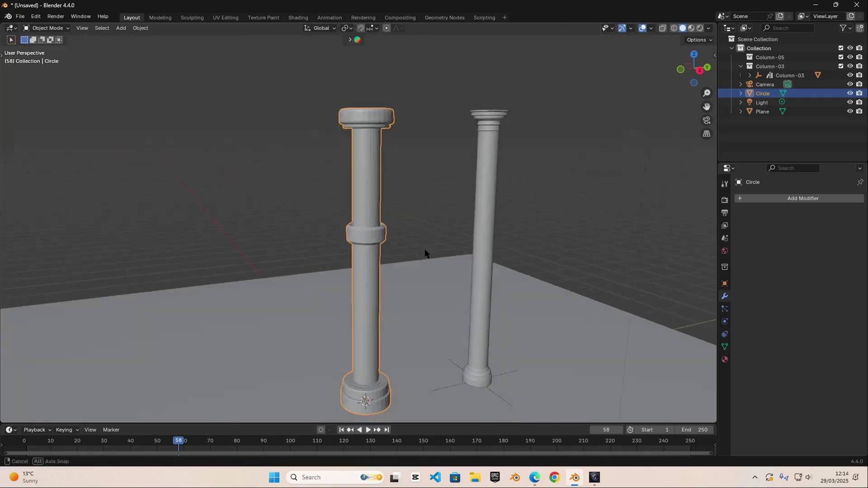
Bevel the inner edge loop on the upper rim of the mid-shaft ring.
middle_drag(426, 254, 490, 296)
scroll(402, 274, up, 4)
middle_drag(403, 273, 382, 286)
scroll(364, 246, up, 1)
key(Tab)
scroll(364, 249, up, 2)
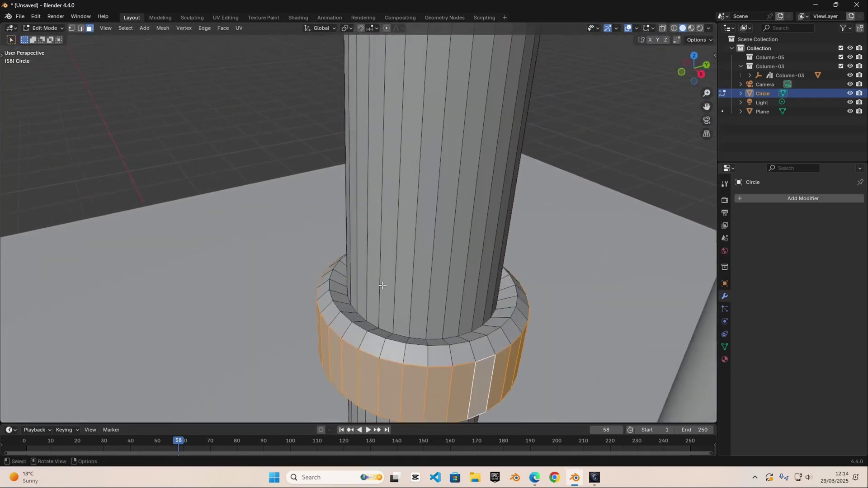
alt+click(352, 319)
key(1)
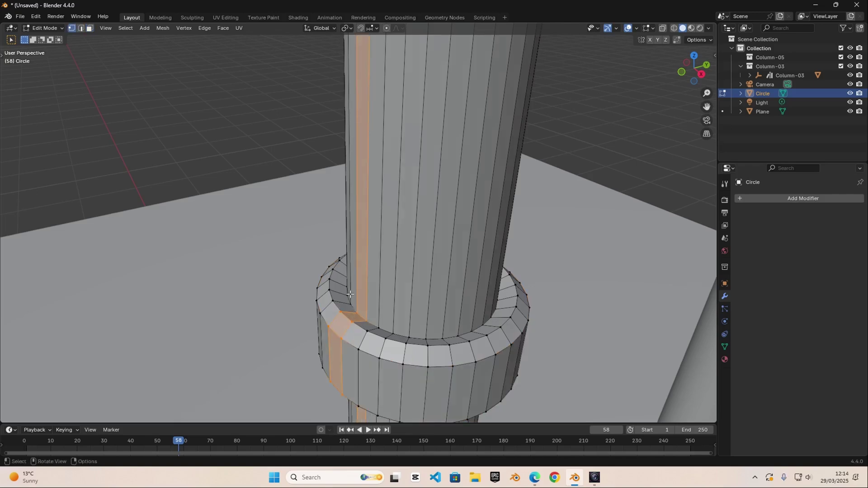
click(348, 321)
alt+click(355, 324)
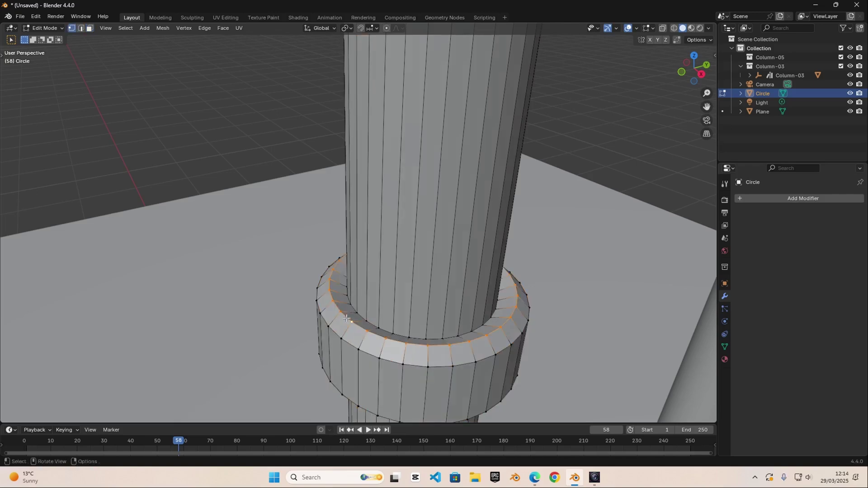
key(ctrl+b)
click(589, 354)
key(Tab)
Bevel the inner edge loop on the lower rim of the mid-shaft ring by about 0.03 m with 3 segments.
middle_drag(568, 362, 320, 224)
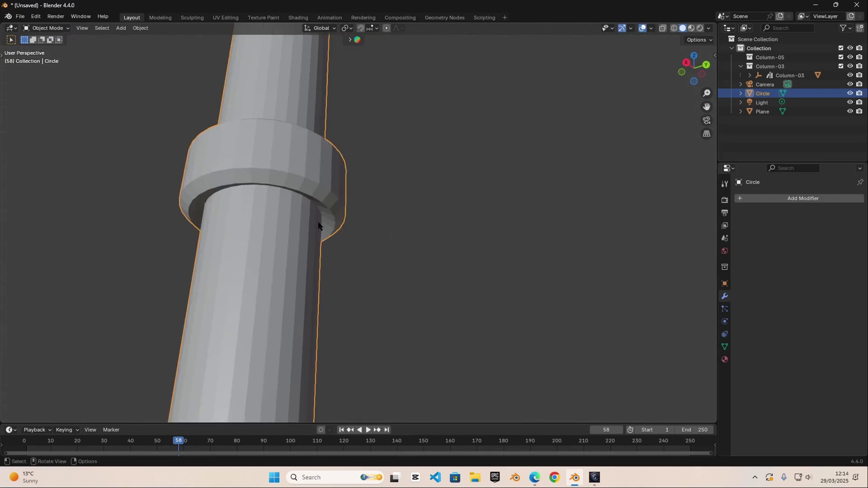
key(Tab)
alt+click(272, 184)
key(ctrl+b)
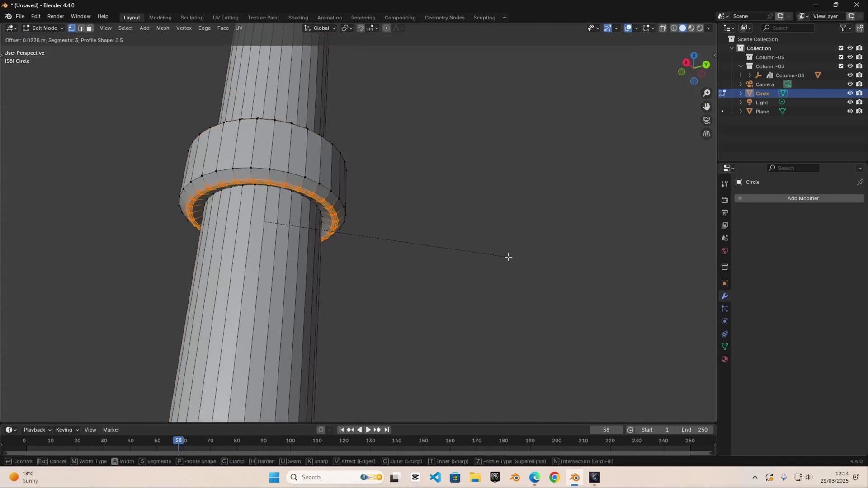
click(512, 259)
key(Tab)
Add a Catmull-Clark Subdivision Surface modifier to the column and set its viewport level to 2.
scroll(433, 260, down, 7)
middle_drag(434, 262, 434, 332)
scroll(433, 331, down, 3)
middle_drag(364, 266, 439, 298)
scroll(388, 275, up, 4)
middle_drag(388, 274, 388, 257)
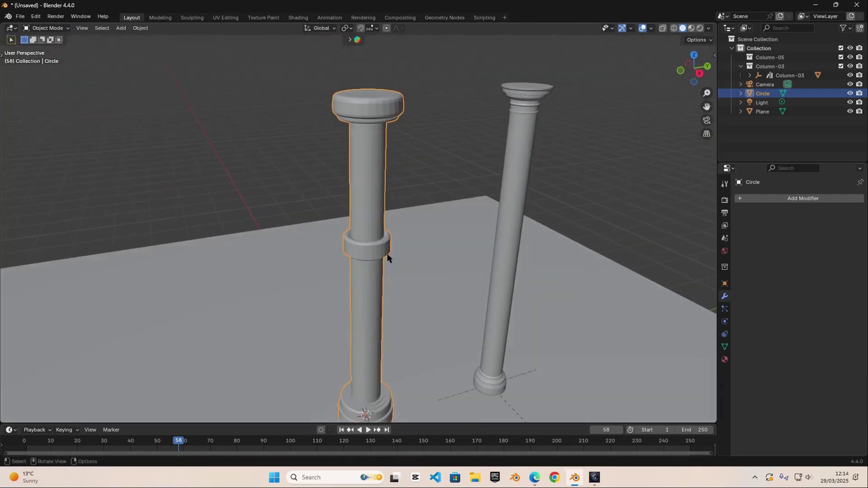
click(767, 199)
mouse_move(767, 204)
click(663, 317)
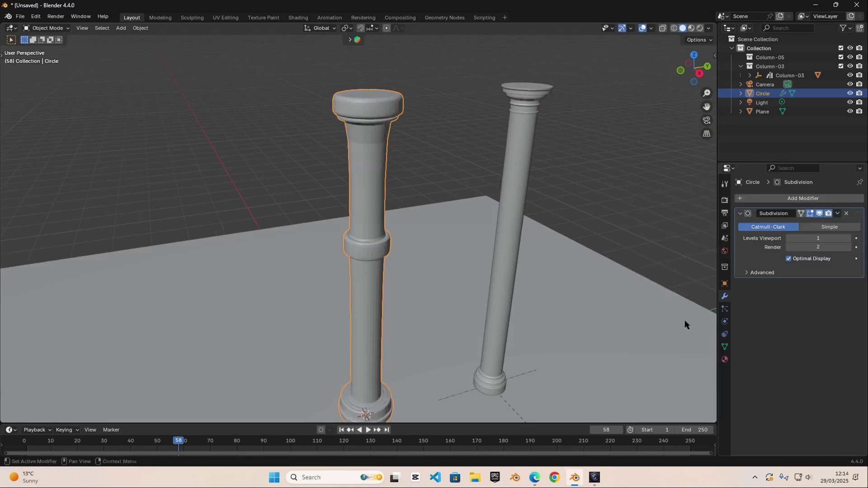
scroll(368, 224, up, 3)
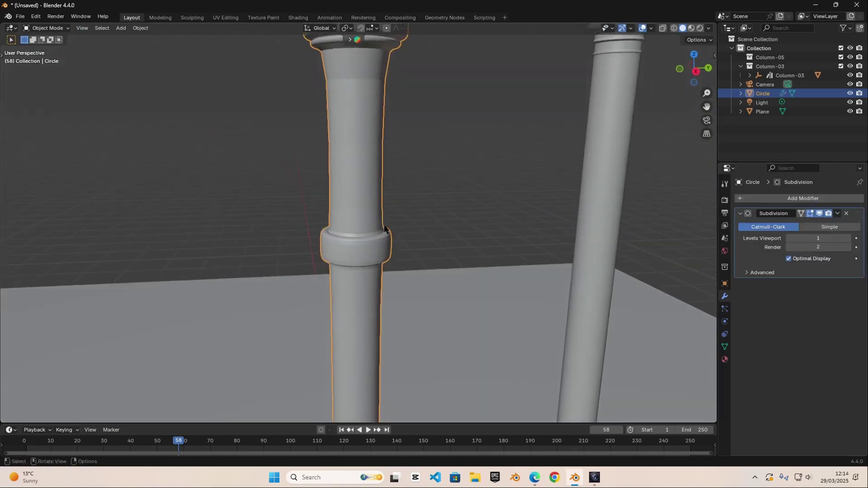
click(848, 238)
Inspect the smoothed column's overall shape beside the reference column.
scroll(420, 246, down, 4)
middle_drag(419, 246, 393, 244)
scroll(343, 228, down, 5)
middle_drag(346, 229, 398, 252)
scroll(373, 261, up, 7)
scroll(367, 254, down, 5)
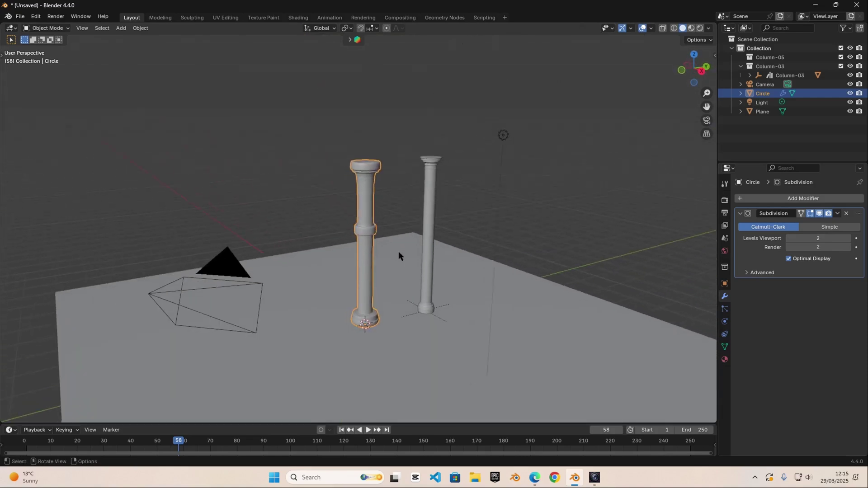
Switch the column to Edit Mode and briefly show the available mesh editing tools.
click(47, 28)
click(59, 49)
key(t)
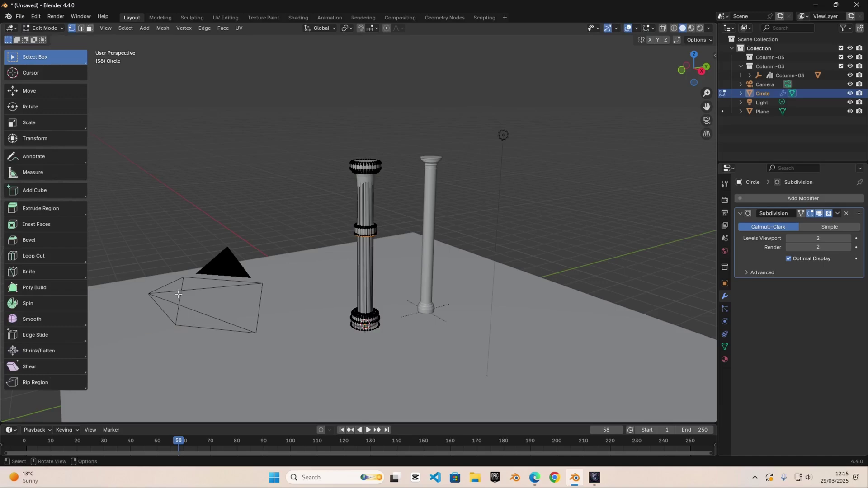
key(t)
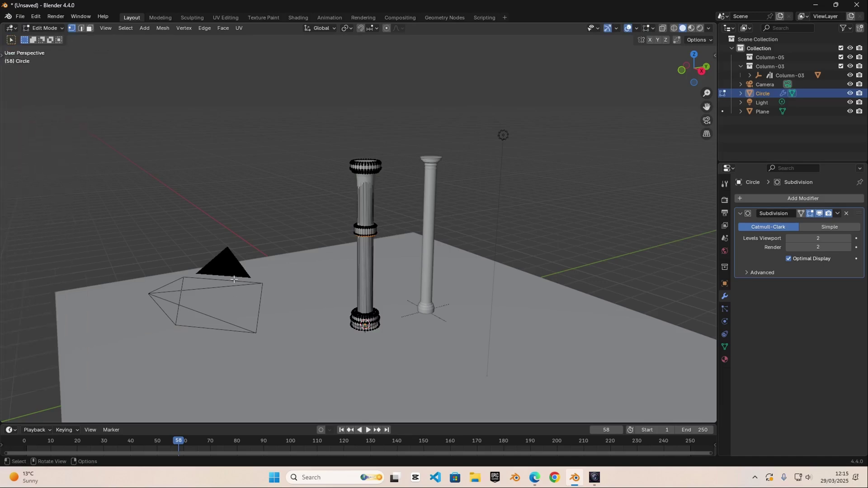